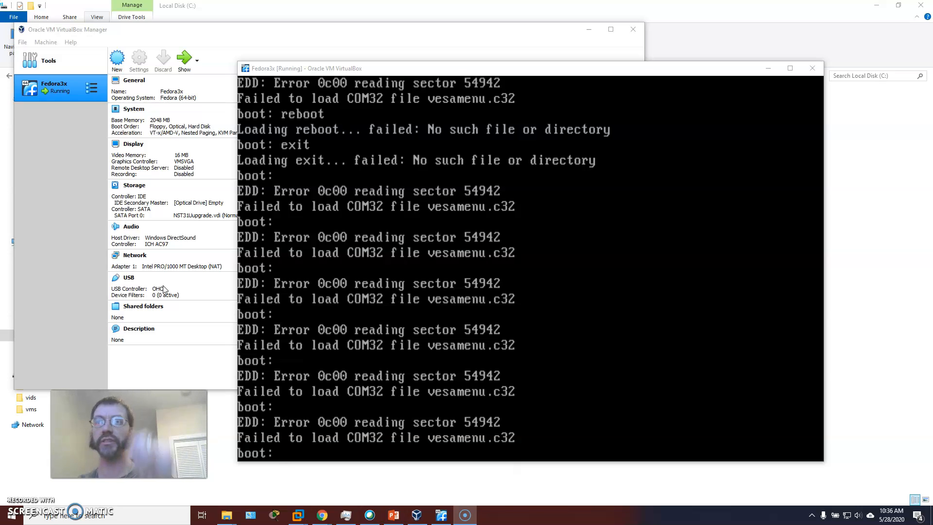
# Step: Discard the open Fedora3x settings without saving any changes
pyautogui.click(46, 42)
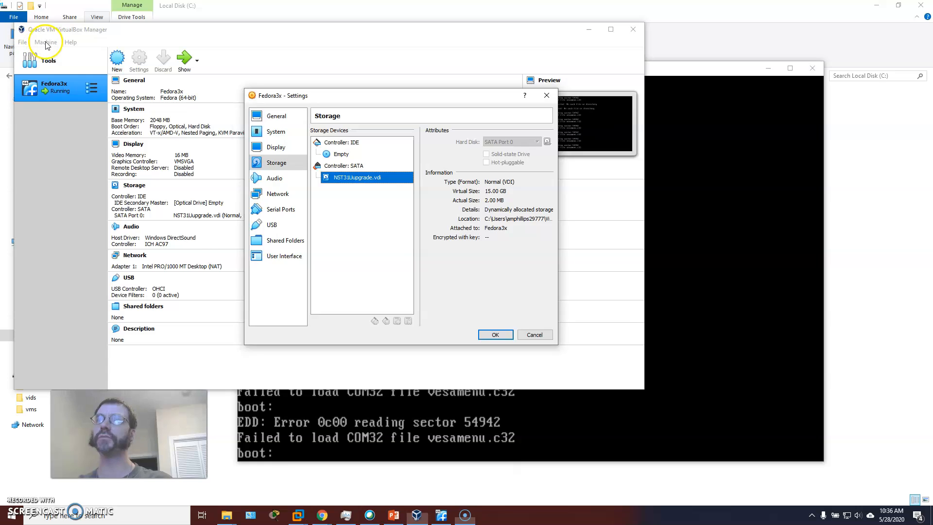
pyautogui.click(46, 45)
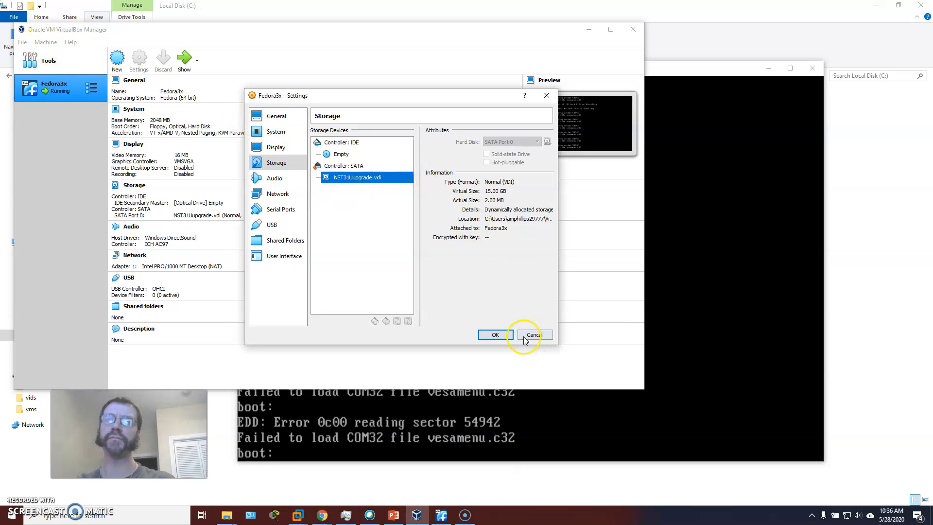
pyautogui.click(533, 334)
# Step: Power off the running Fedora3x machine via Machine > Close > Power Off and confirm
pyautogui.click(45, 42)
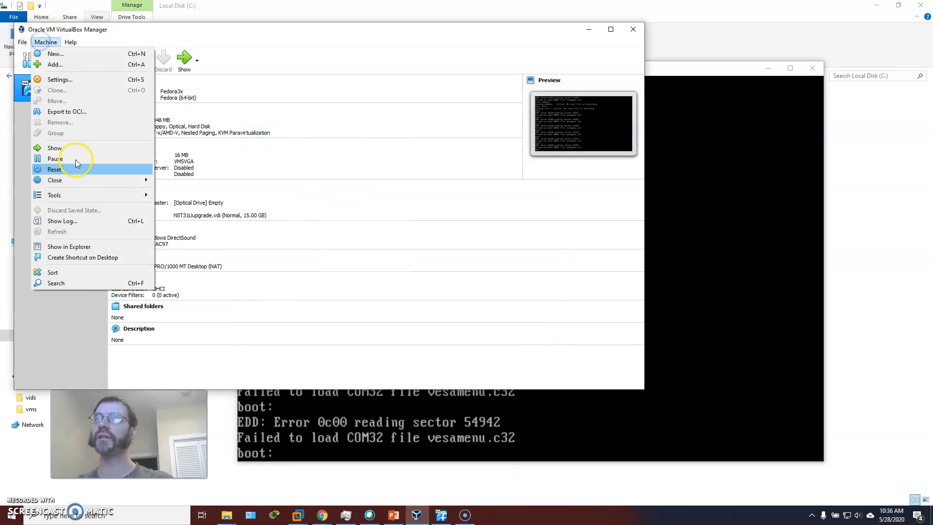
pyautogui.moveTo(73, 182)
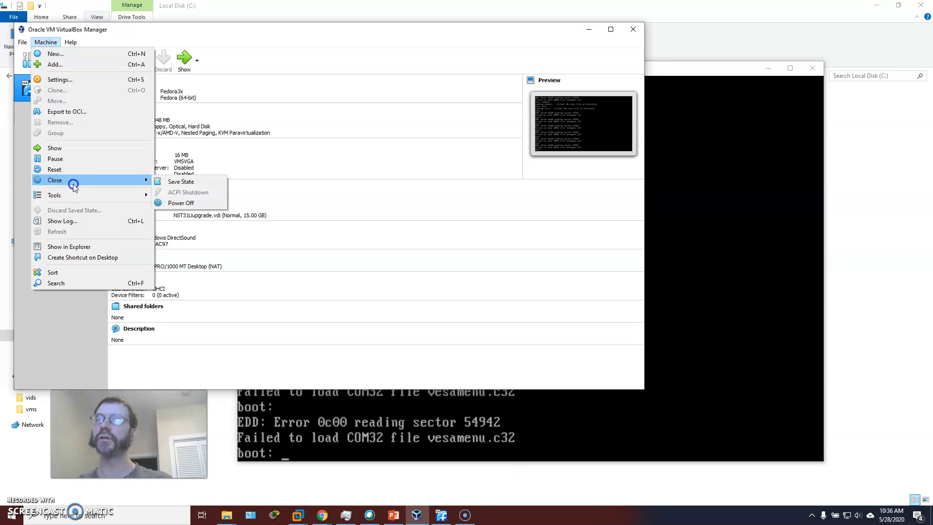
pyautogui.click(188, 204)
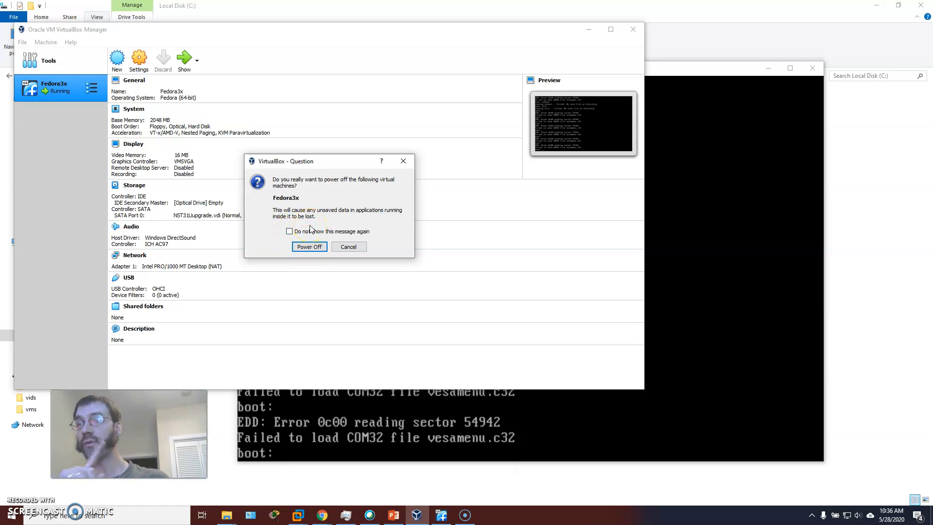
pyautogui.click(309, 246)
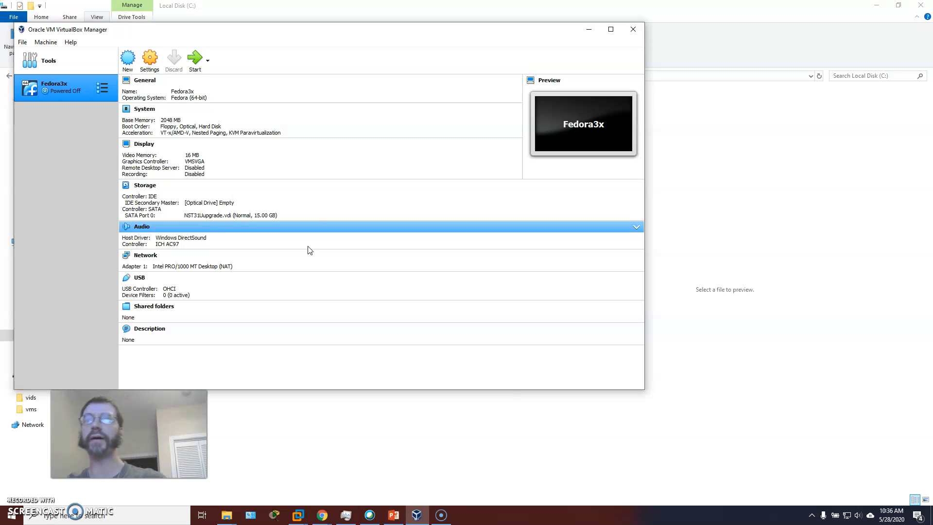
# Step: Open Fedora3x's Storage settings to read NST31Uupgrade.vdi's location, then switch to File Explorer
pyautogui.click(149, 59)
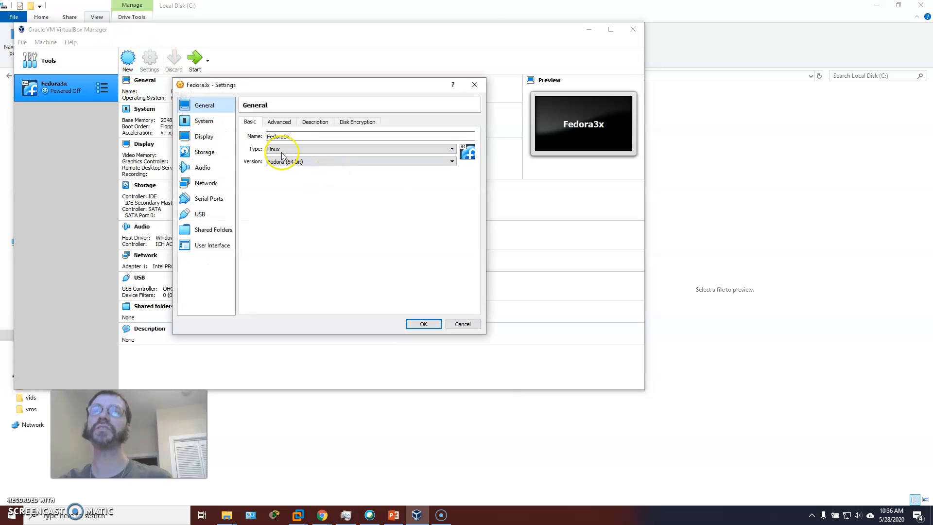
pyautogui.click(206, 121)
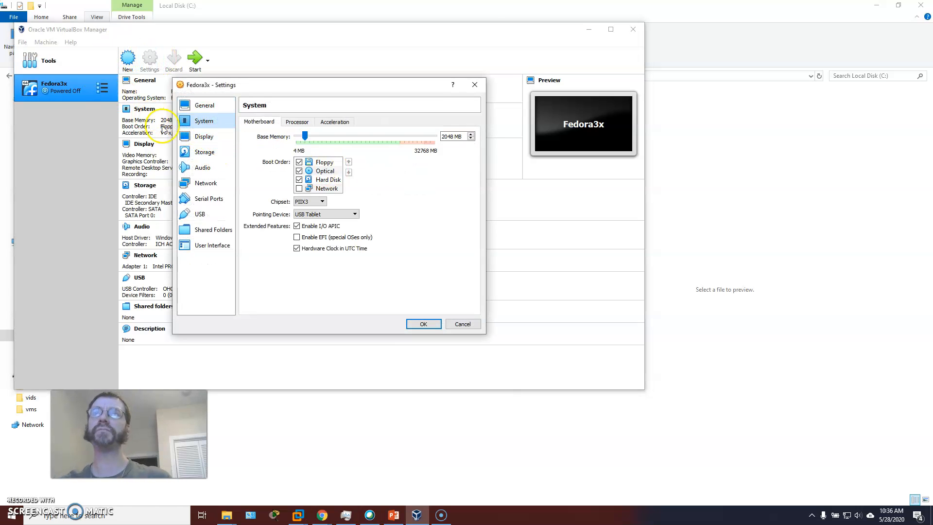
pyautogui.click(204, 151)
pyautogui.click(272, 155)
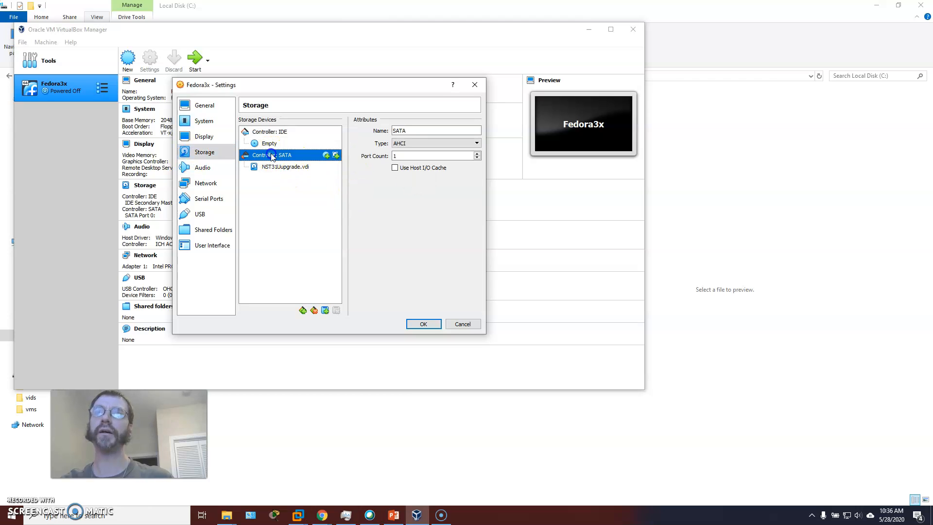
pyautogui.click(277, 167)
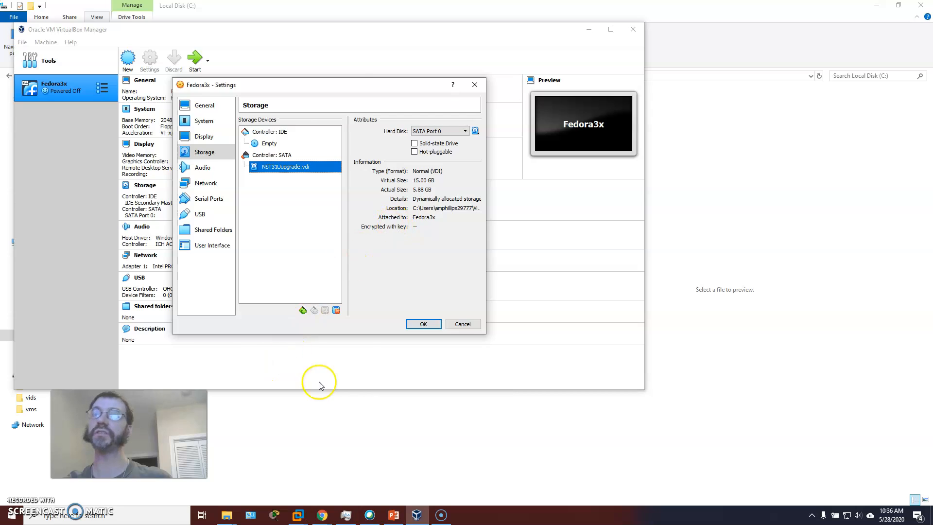
pyautogui.click(390, 424)
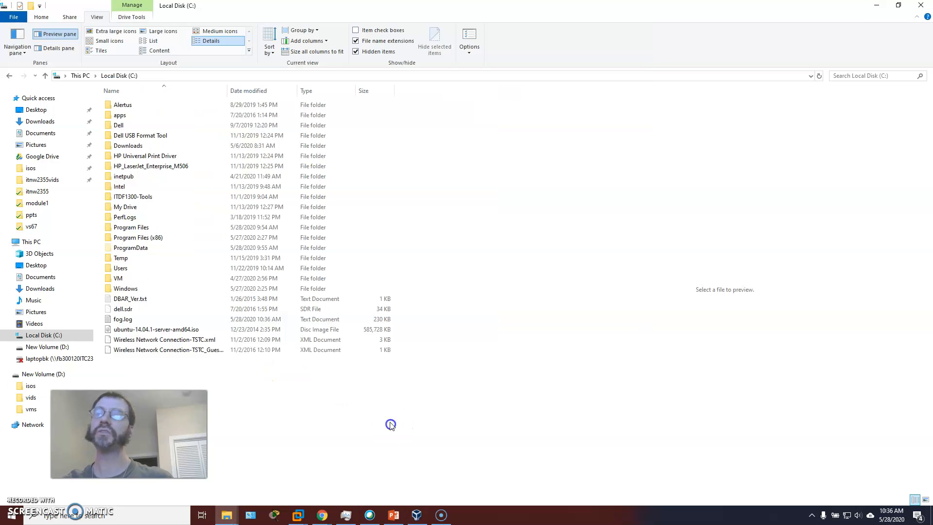
# Step: Navigate File Explorer to C:\Users\<user>\VirtualBox VMs\Fedora3x
pyautogui.doubleClick(116, 268)
pyautogui.doubleClick(126, 126)
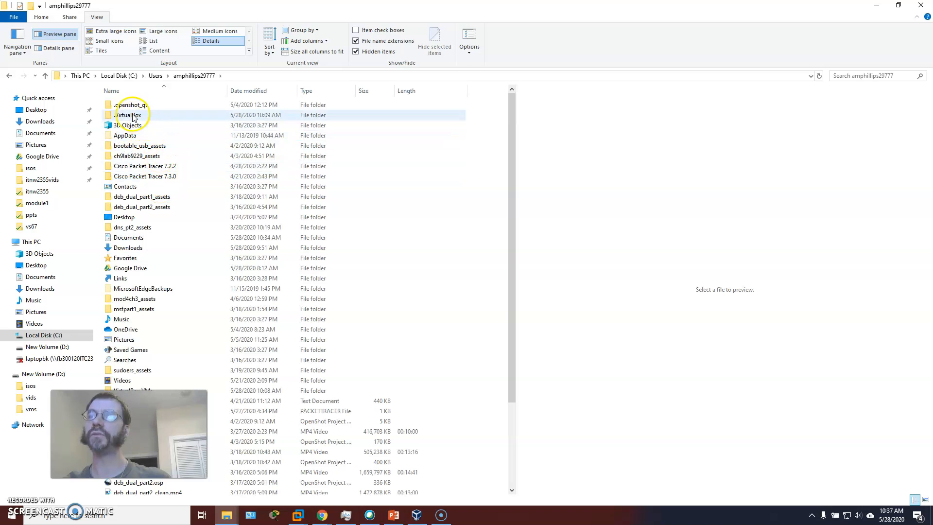
pyautogui.scroll(-1, 146, 360)
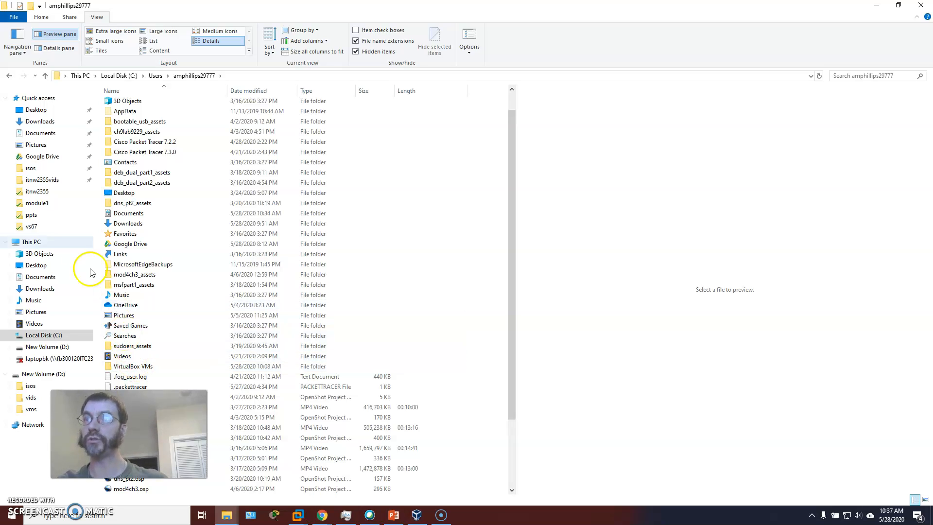
pyautogui.click(40, 132)
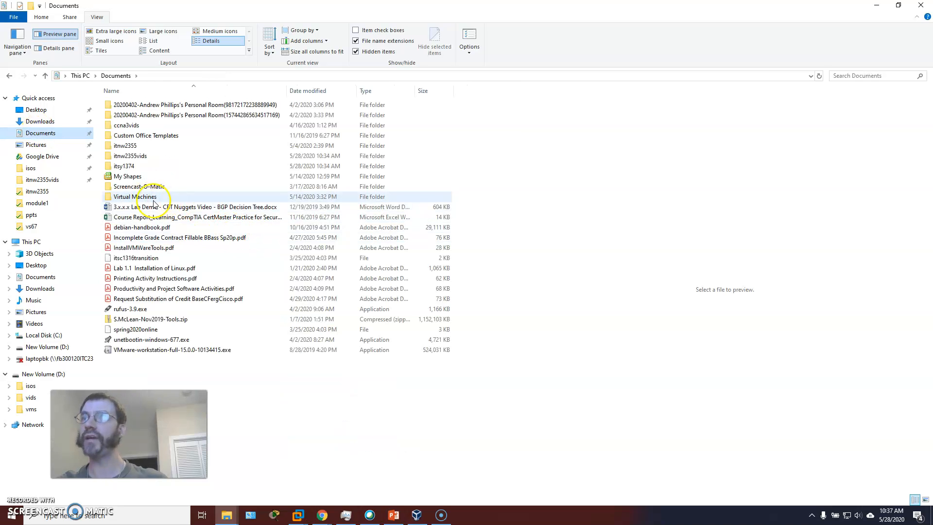
pyautogui.moveTo(148, 201)
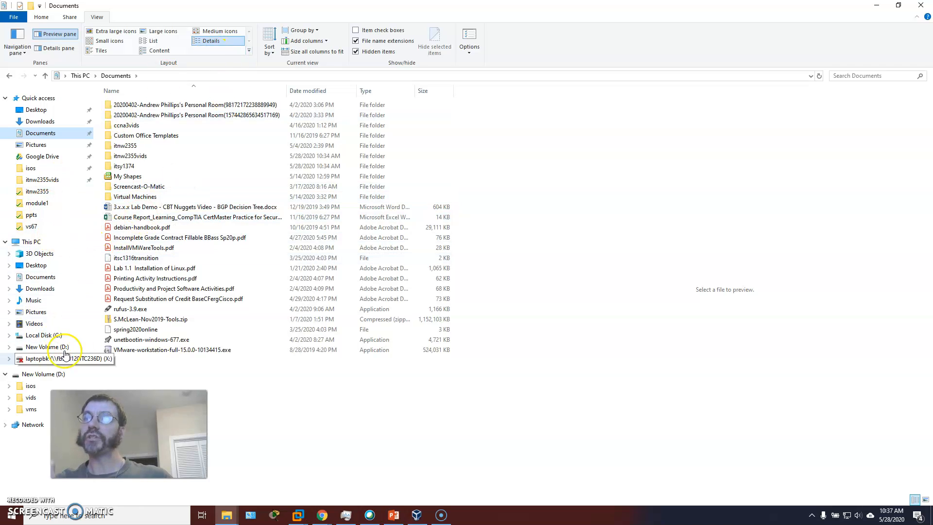
pyautogui.click(54, 335)
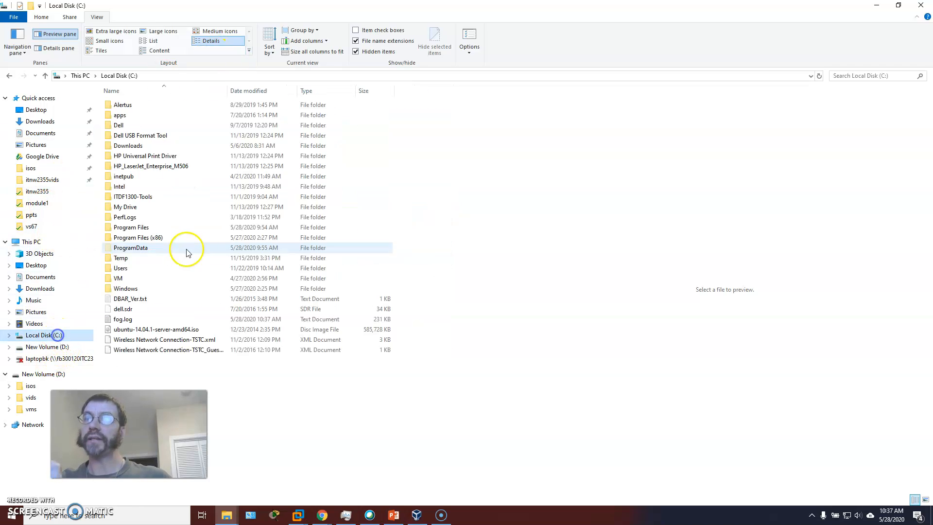
pyautogui.doubleClick(123, 268)
pyautogui.click(131, 126)
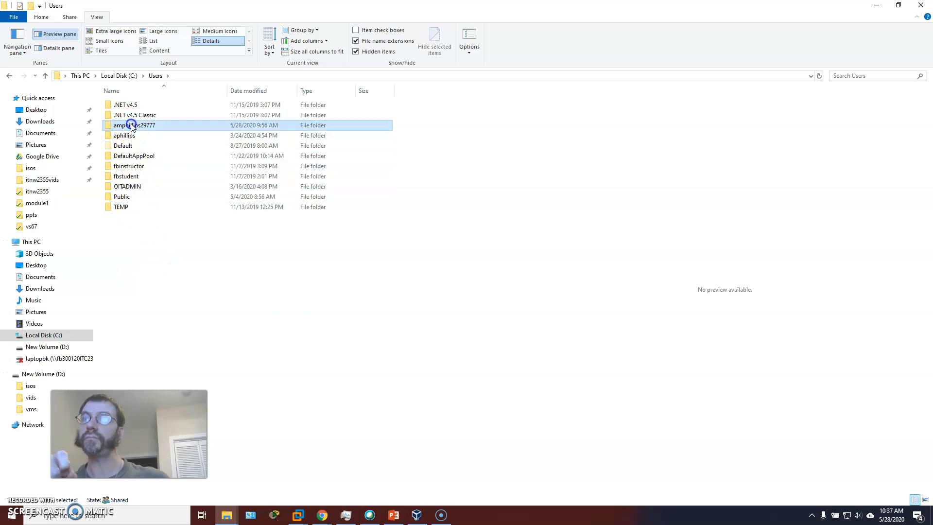
pyautogui.doubleClick(131, 125)
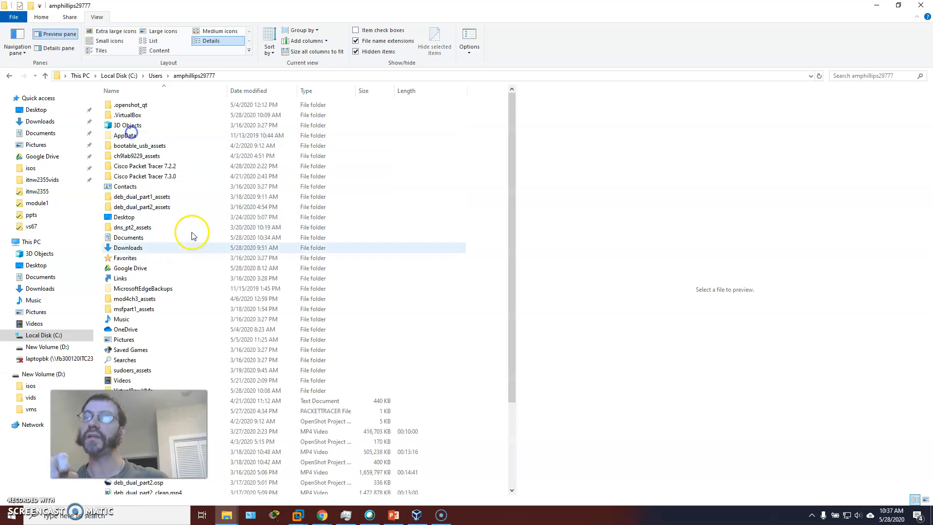
pyautogui.doubleClick(131, 390)
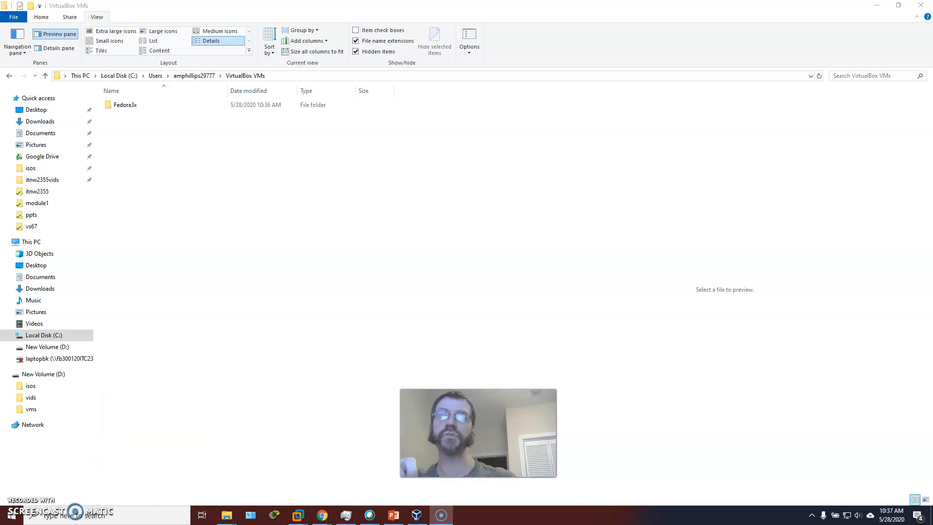
pyautogui.doubleClick(125, 105)
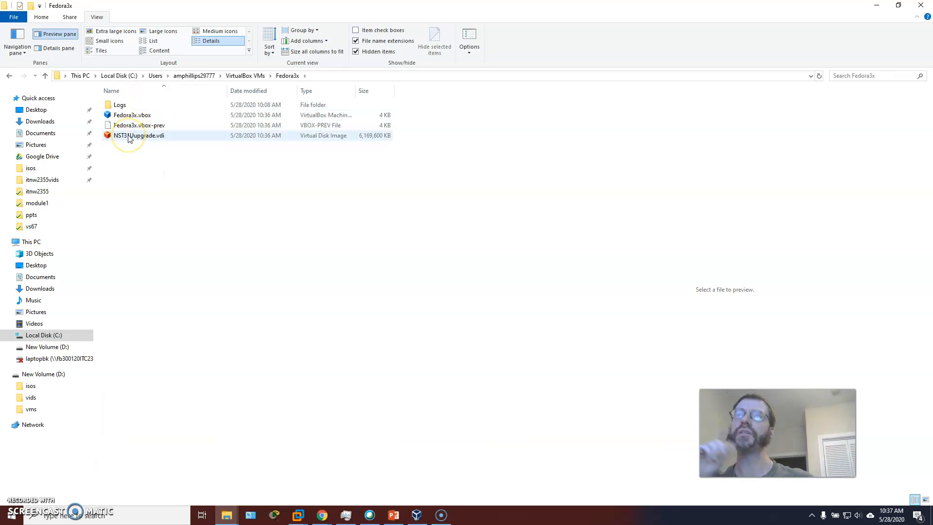
# Step: Rename NST31Uupgrade.vdi to Fedora3x.vdi, then restore and move the Explorer window aside
pyautogui.rightClick(129, 137)
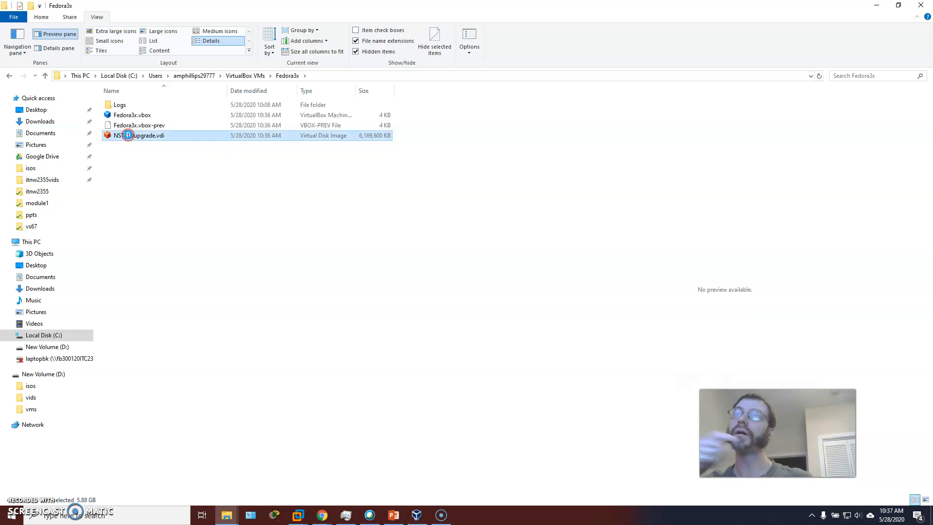
pyautogui.click(161, 309)
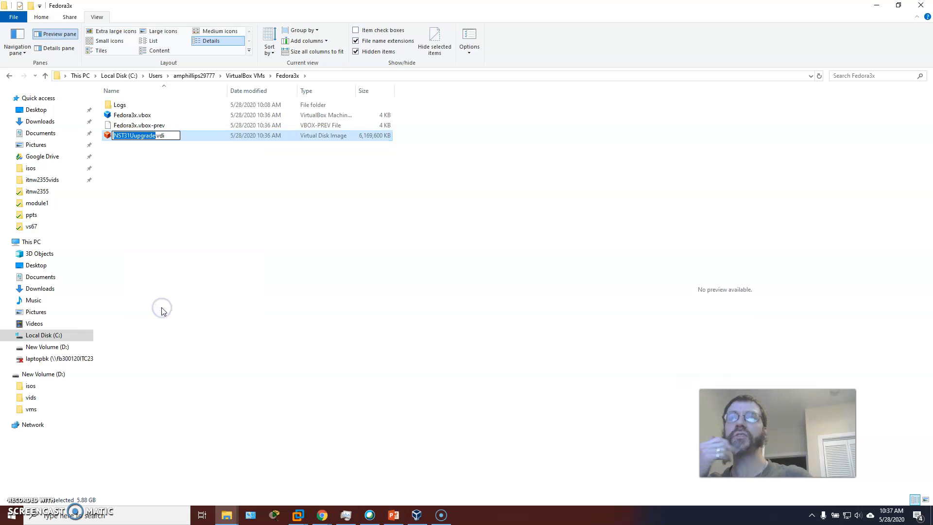
pyautogui.write('Fedora3x')
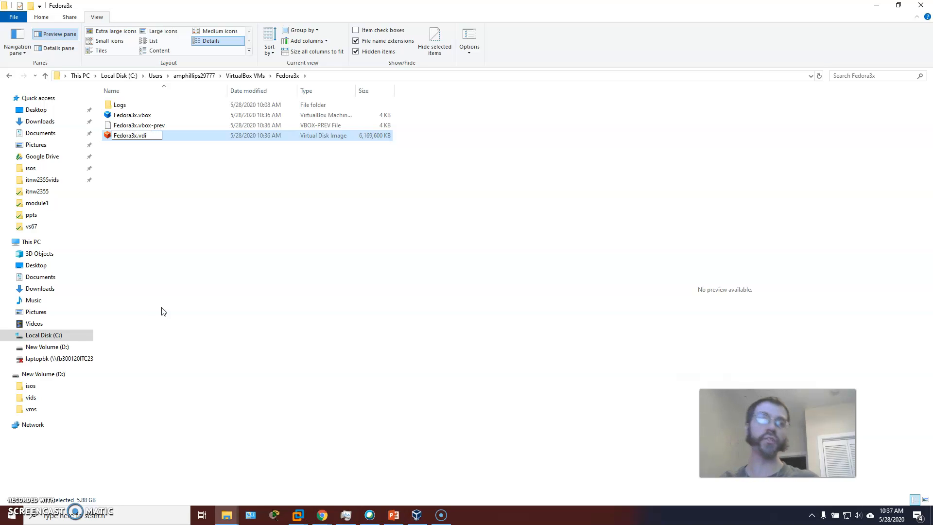
pyautogui.press('Return')
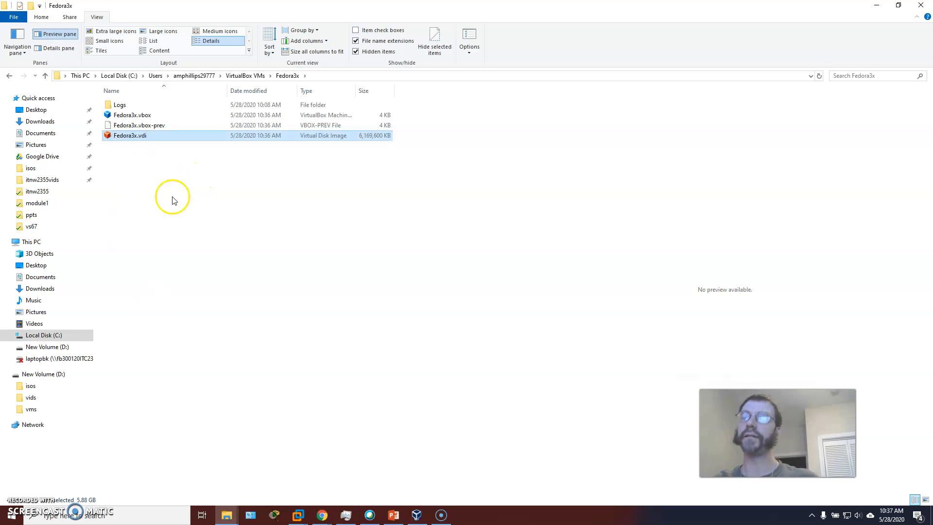
pyautogui.moveTo(748, 8); pyautogui.dragTo(370, 186)
pyautogui.moveTo(395, 86); pyautogui.dragTo(678, 84)
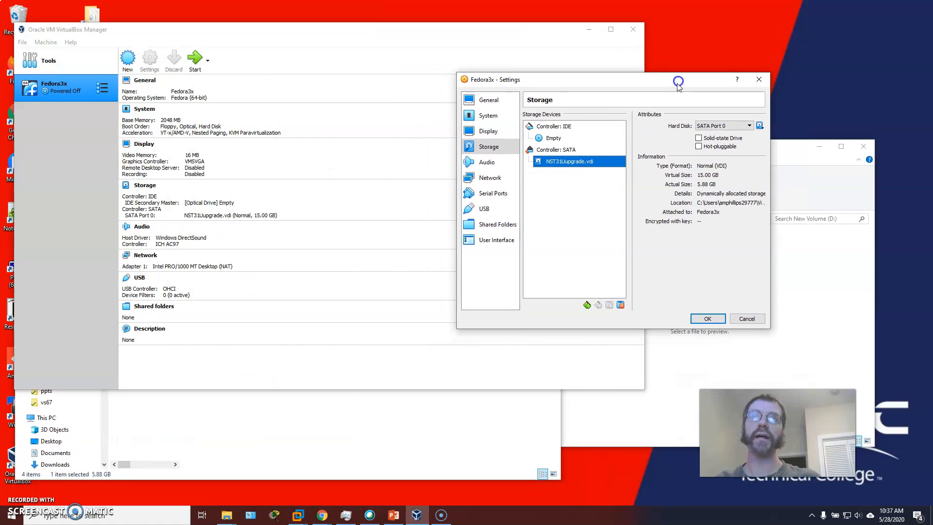
# Step: Save the settings, then reopen Fedora3x's Storage page with the SATA hard disk selected
pyautogui.click(708, 316)
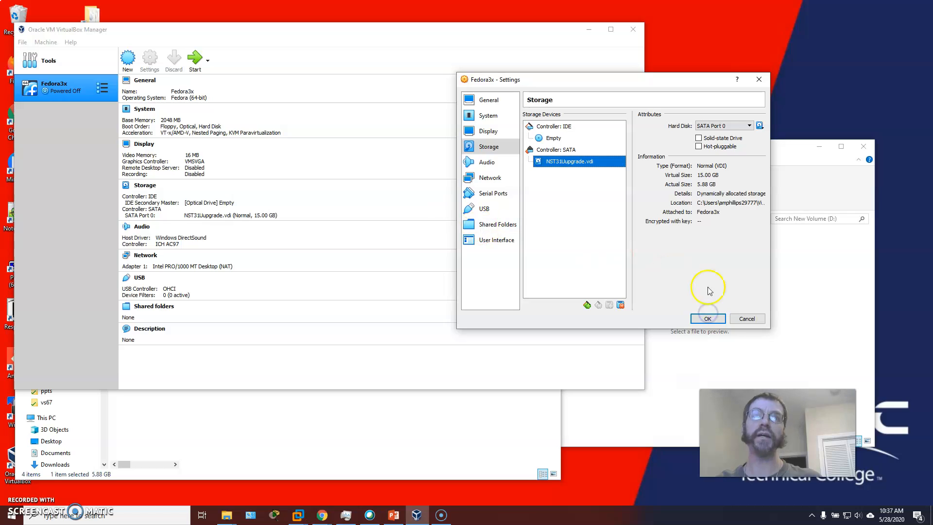
pyautogui.click(706, 317)
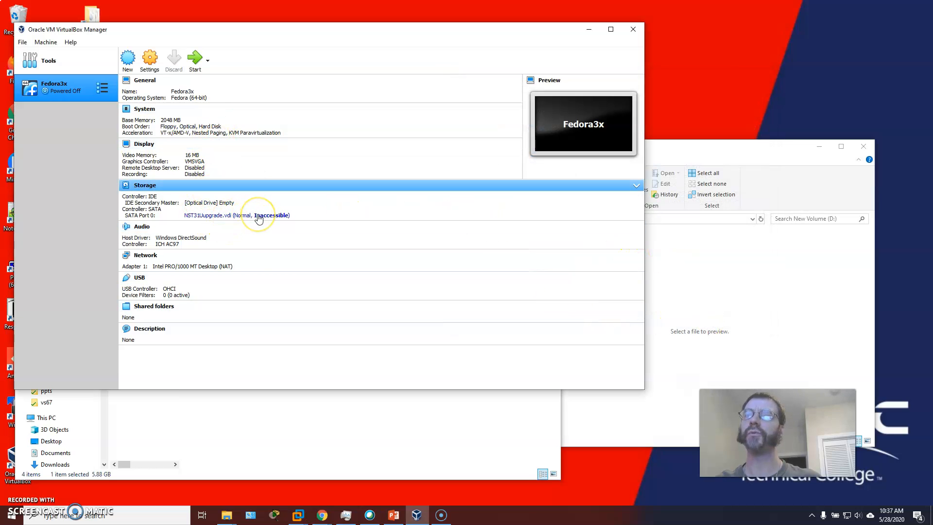
pyautogui.moveTo(258, 219)
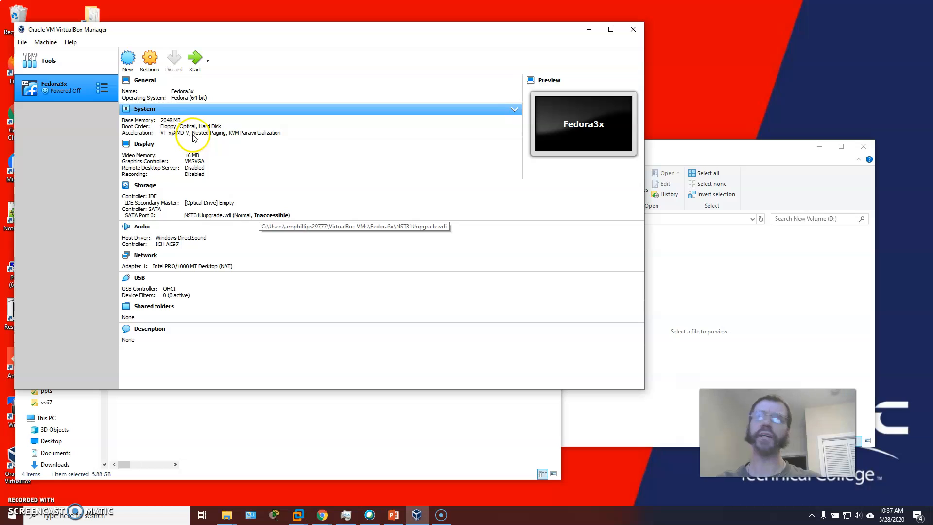
pyautogui.click(150, 58)
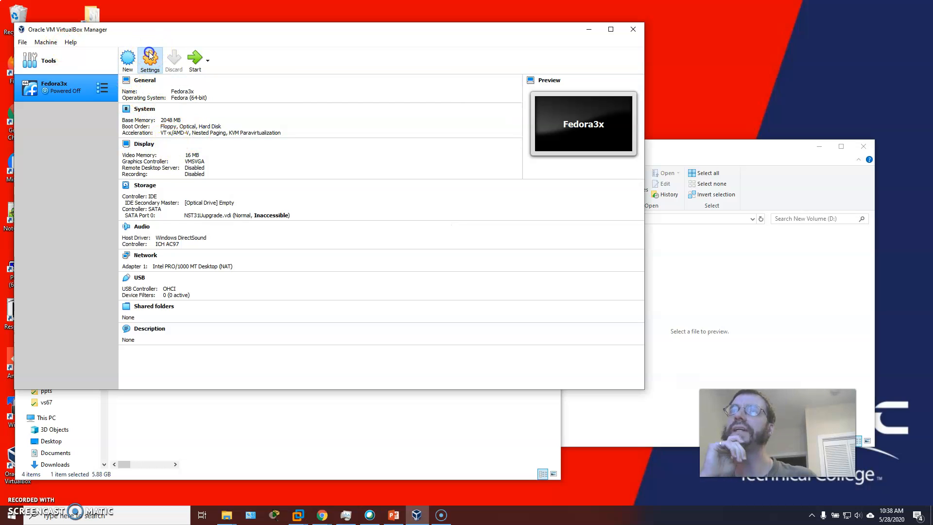
pyautogui.click(204, 152)
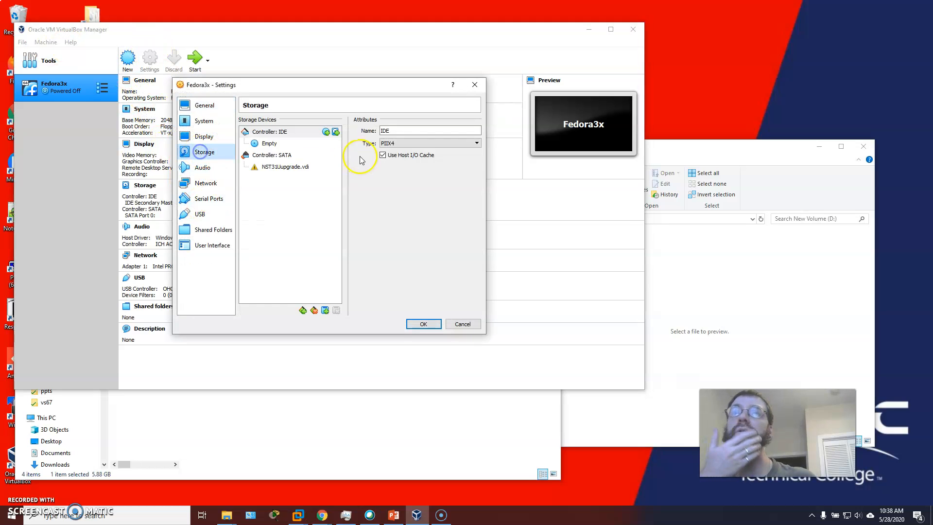
pyautogui.click(289, 168)
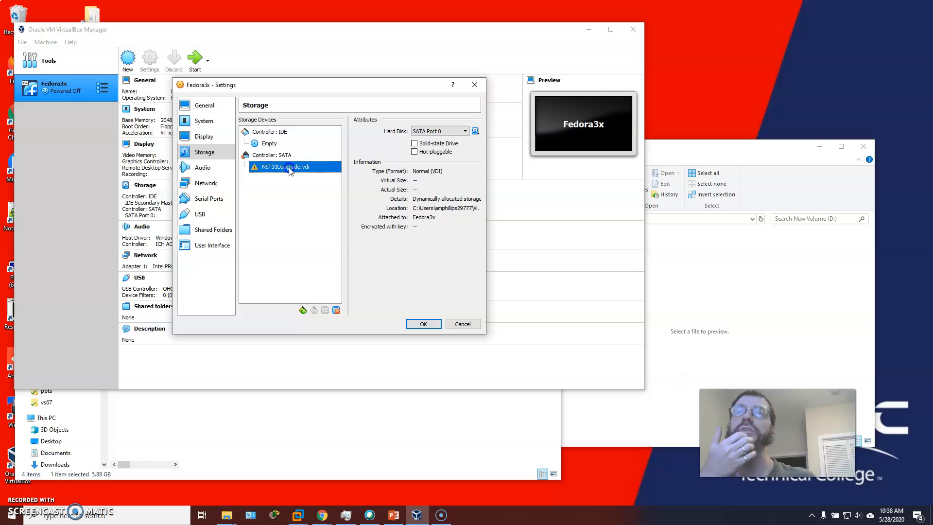
# Step: Try attaching Fedora3x.vdi as the SATA hard disk and dismiss the failed-to-open error
pyautogui.click(475, 131)
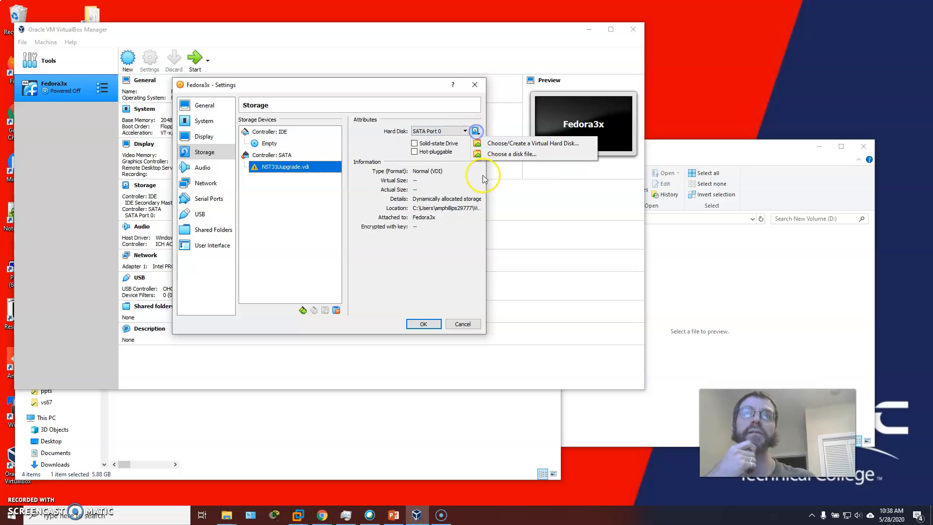
pyautogui.click(511, 154)
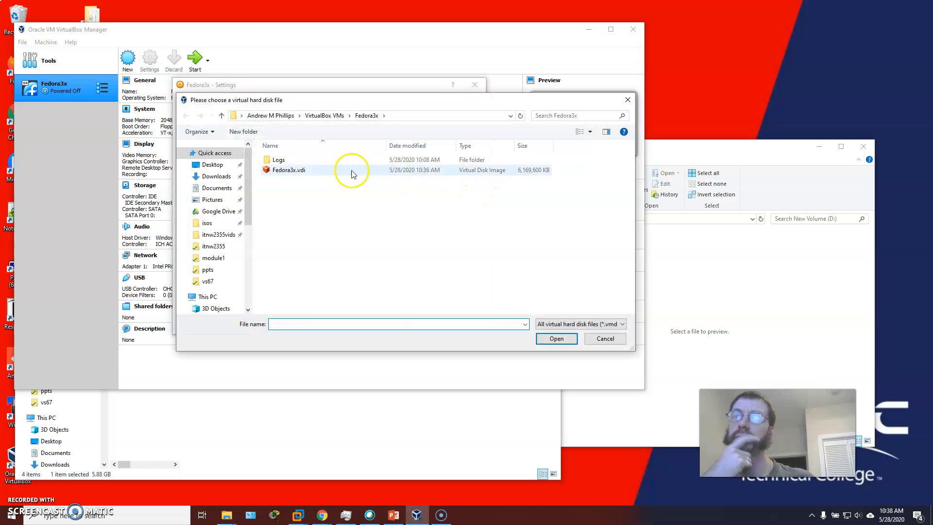
pyautogui.click(352, 171)
pyautogui.click(556, 338)
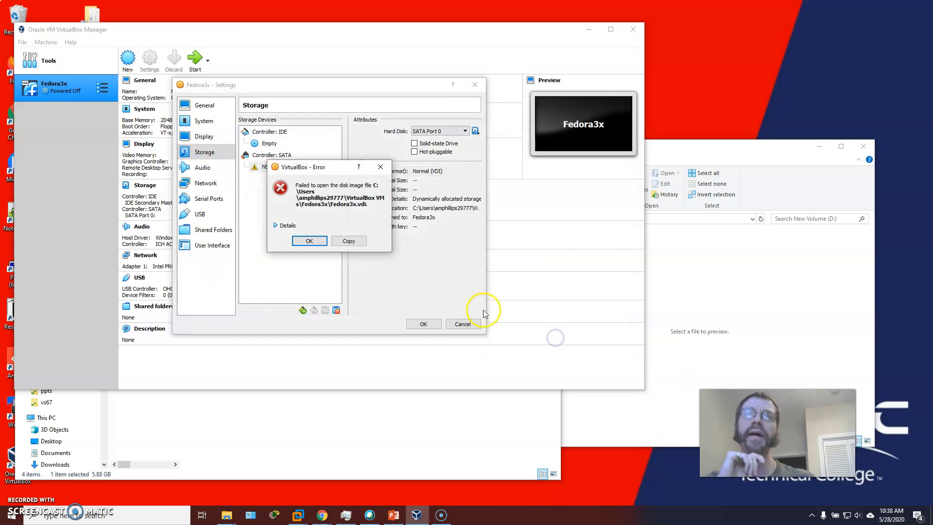
pyautogui.click(308, 242)
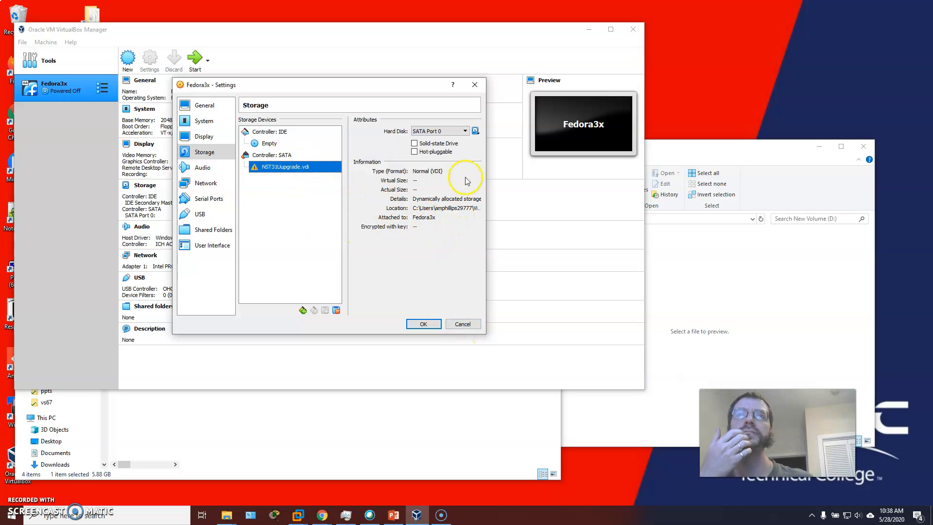
pyautogui.click(475, 131)
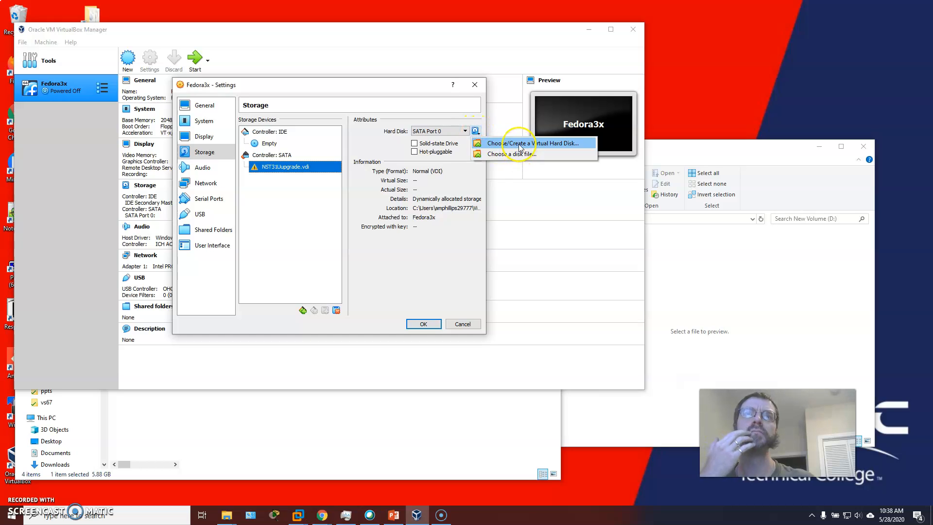
# Step: In the hard disk selector, add Fedora3x.vdi and dismiss the duplicate-disk error
pyautogui.click(519, 143)
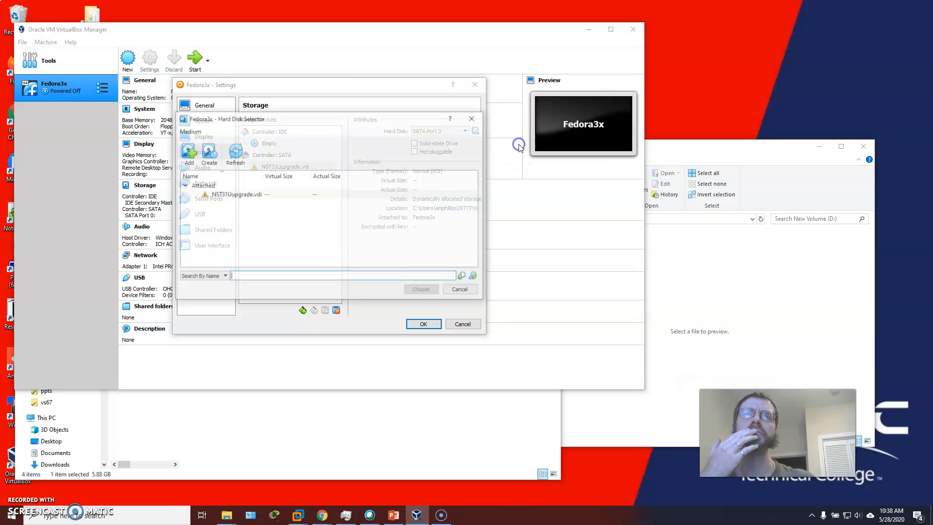
pyautogui.click(237, 195)
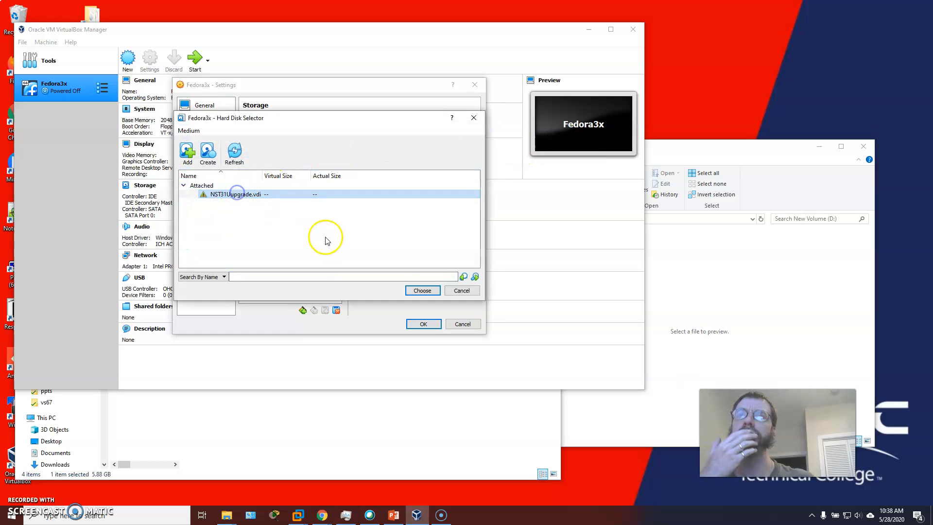
pyautogui.click(184, 184)
pyautogui.click(185, 184)
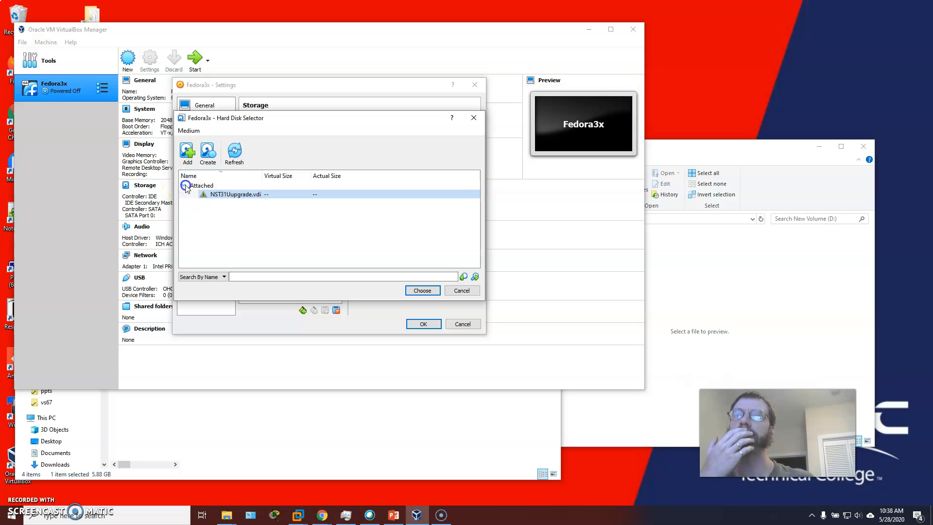
pyautogui.click(187, 155)
pyautogui.click(286, 203)
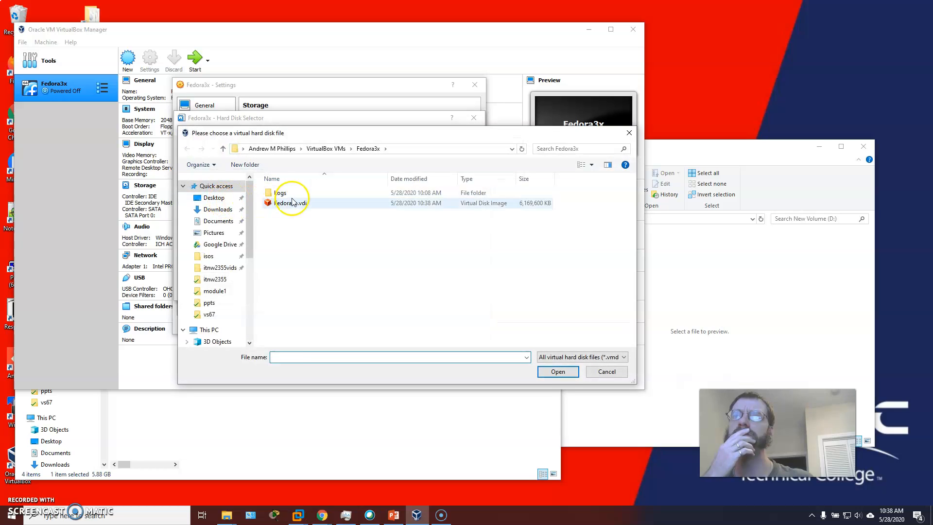
pyautogui.click(557, 370)
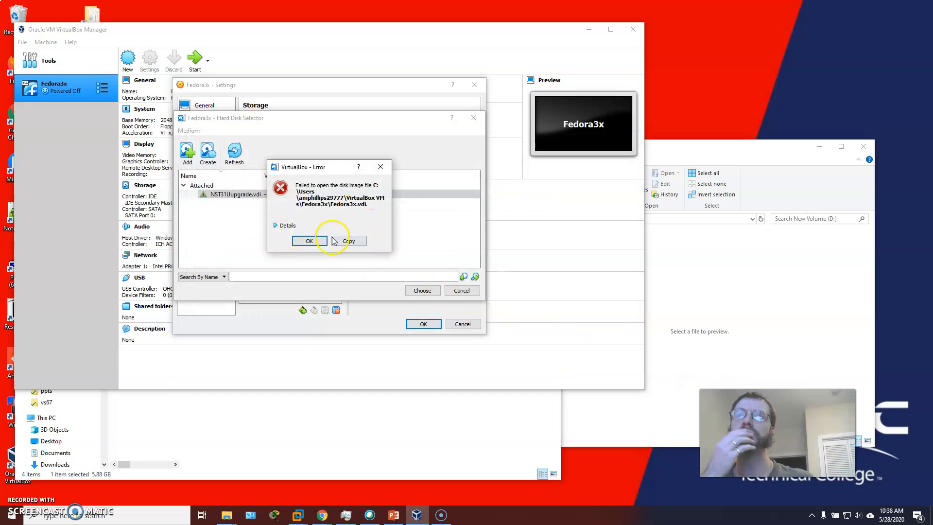
pyautogui.click(275, 225)
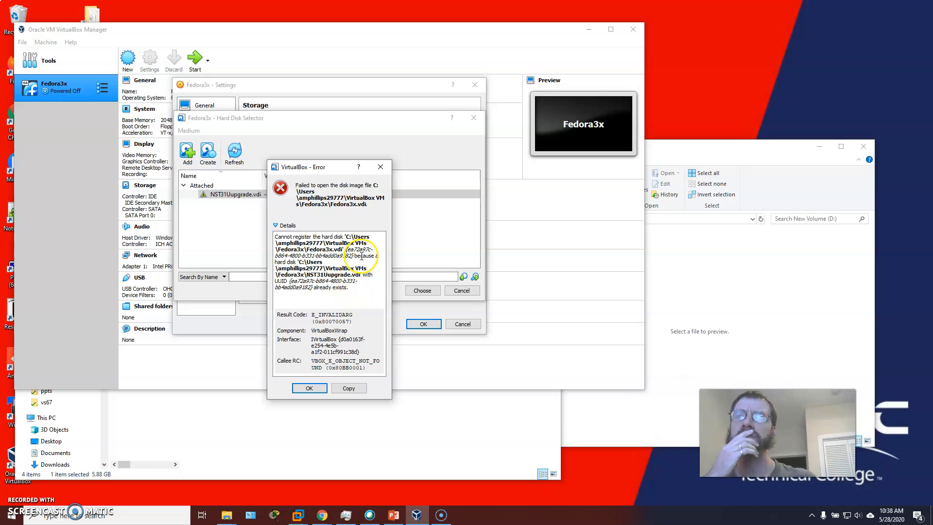
pyautogui.click(309, 388)
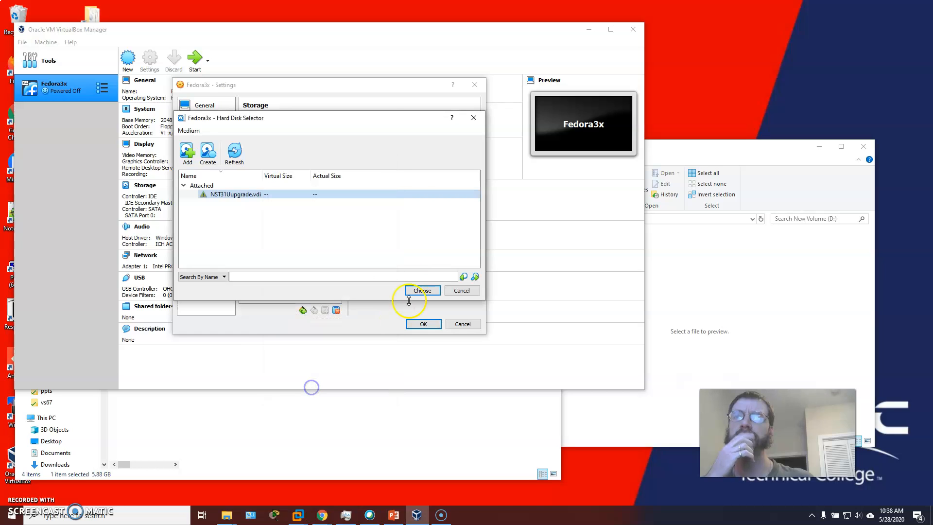
# Step: Close the disk selector without choosing a disk and close the VM settings
pyautogui.click(230, 195)
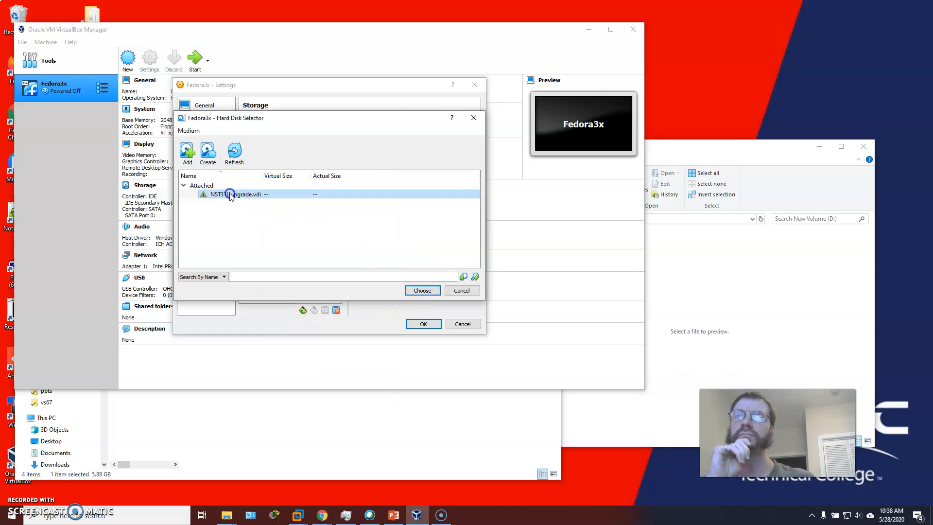
pyautogui.click(461, 291)
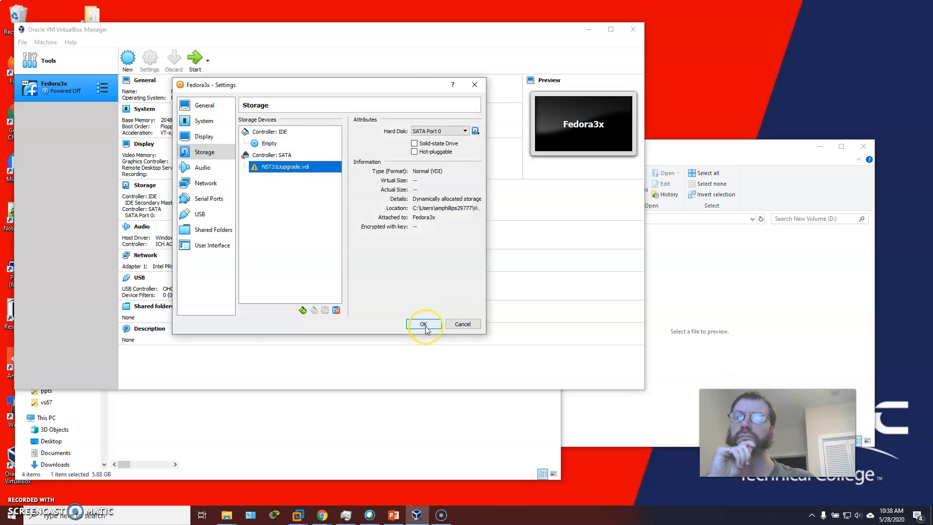
pyautogui.click(423, 324)
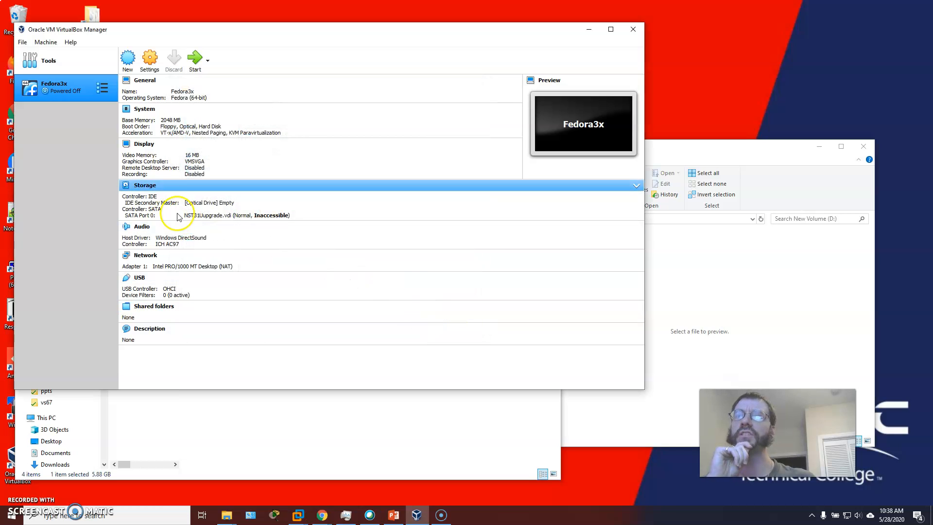
# Step: Start Fedora3x, accept scale mode, and dismiss the NST31Upgrade.vdi VERR_FILE_NOT_FOUND session error
pyautogui.click(196, 63)
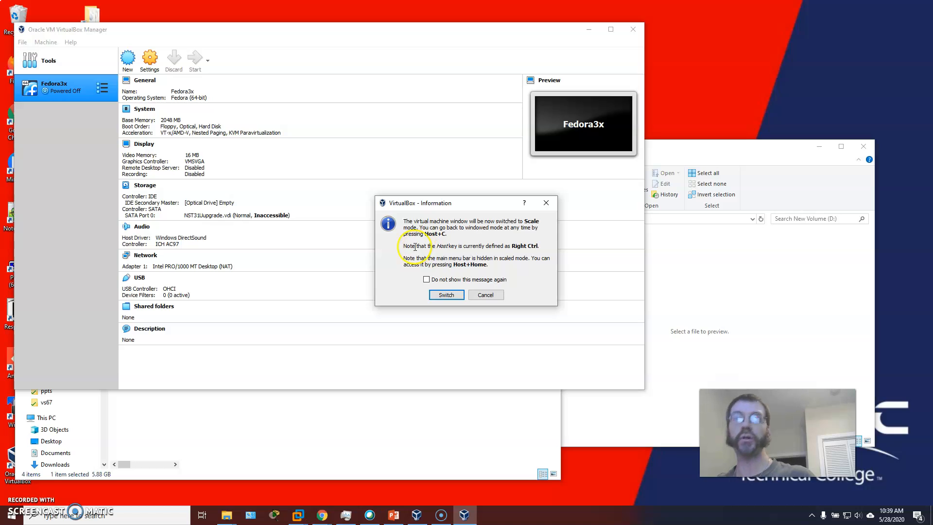
pyautogui.click(461, 295)
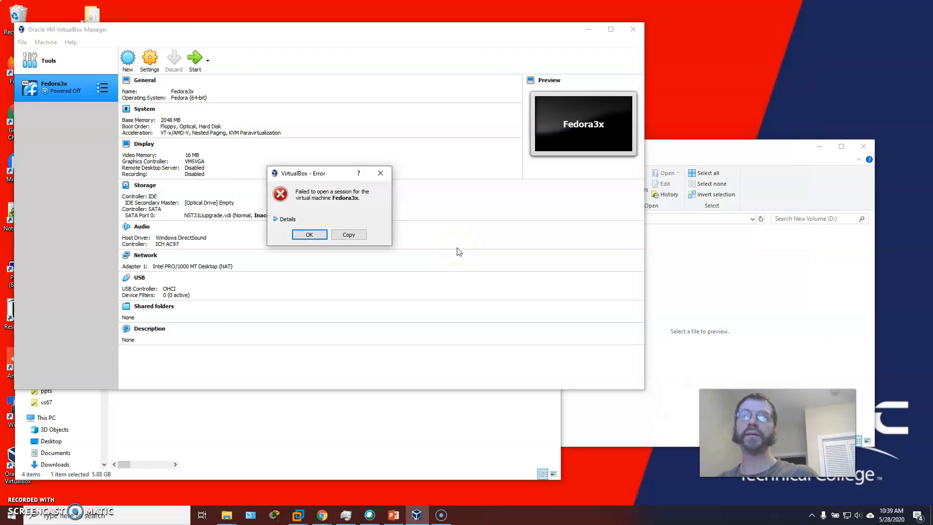
pyautogui.click(275, 219)
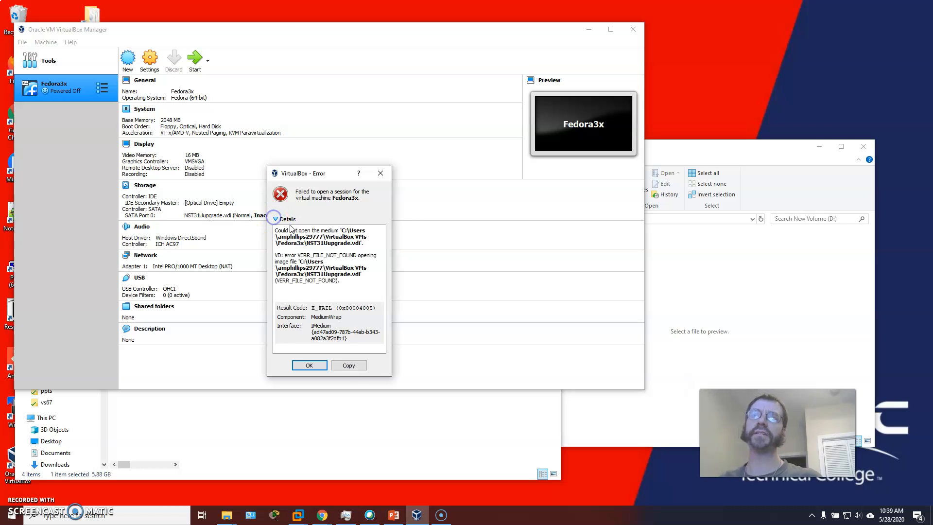
pyautogui.click(309, 365)
# Step: Choose Fedora3x.vdi for SATA Port 0, copy the resulting error's details, and dismiss it
pyautogui.click(257, 217)
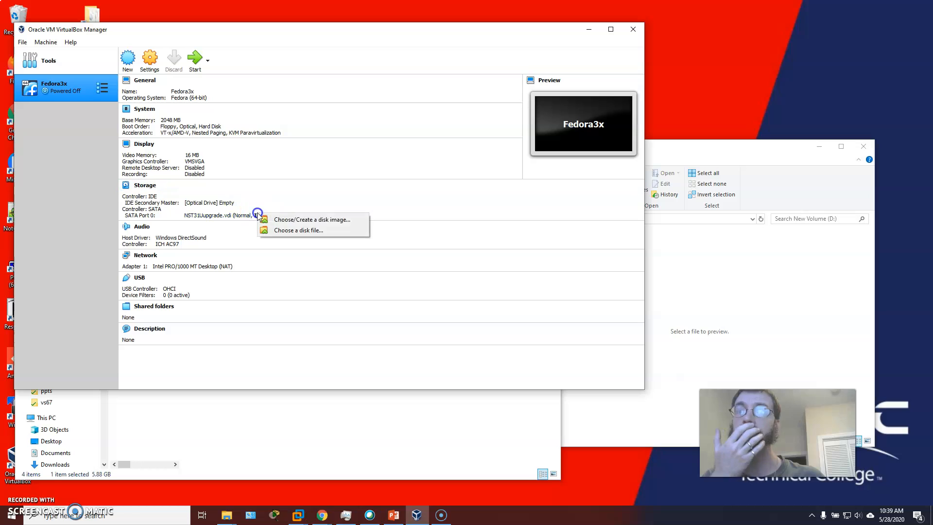
pyautogui.click(313, 228)
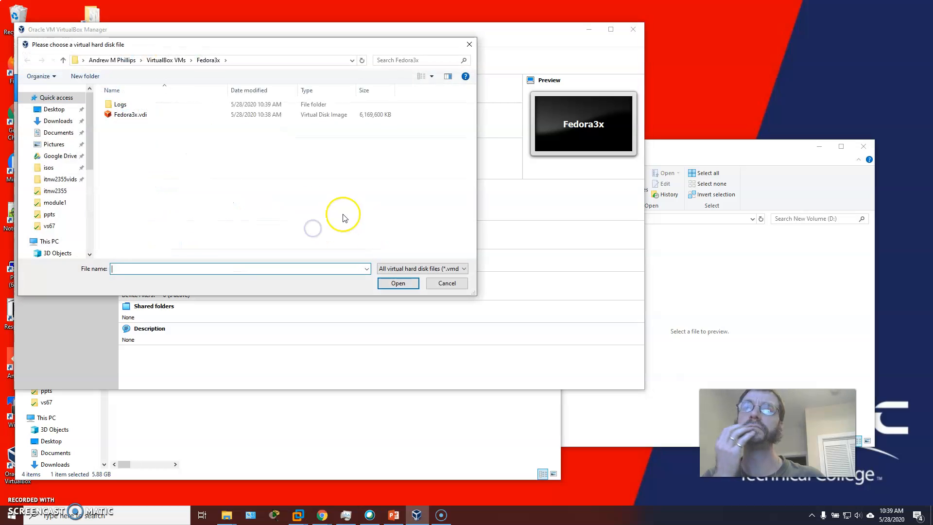
pyautogui.click(136, 116)
pyautogui.click(398, 283)
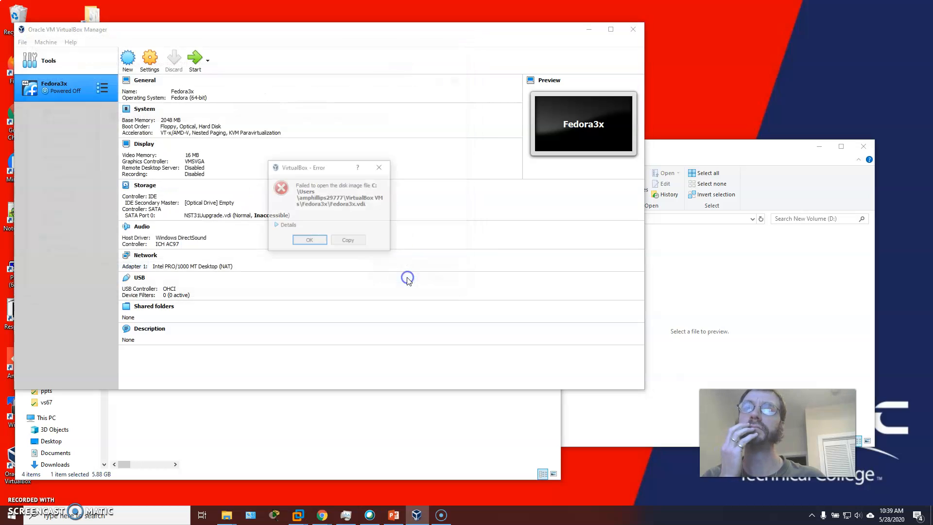
pyautogui.click(277, 225)
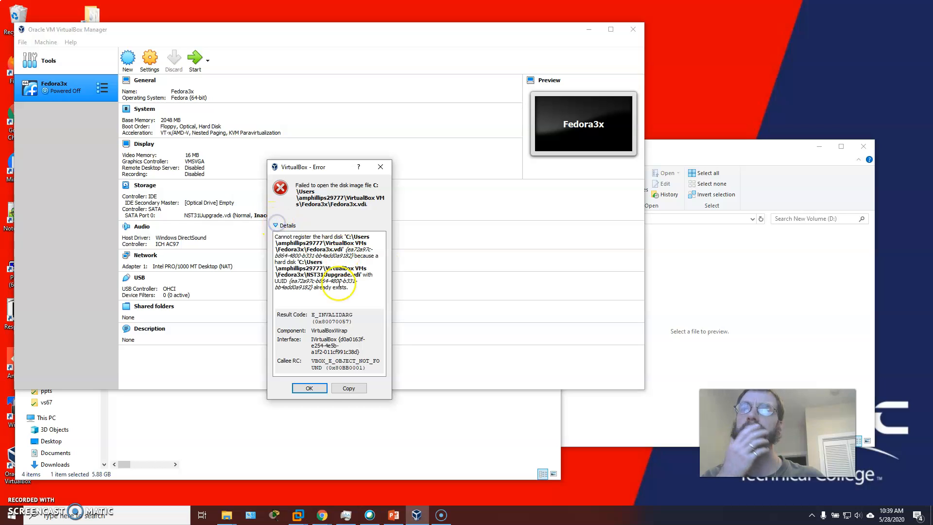
pyautogui.click(348, 389)
pyautogui.click(314, 391)
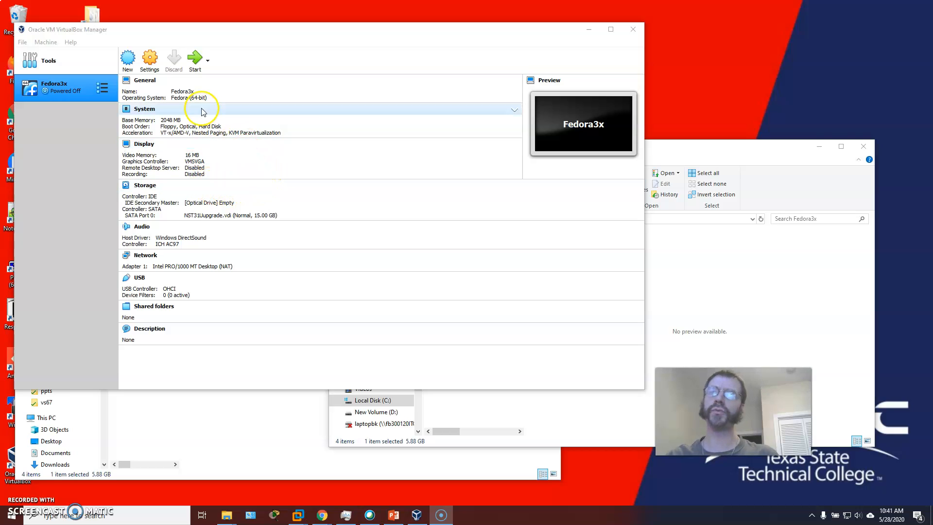
# Step: Start Fedora3x in scale mode and give its VM display keyboard and mouse focus
pyautogui.click(195, 61)
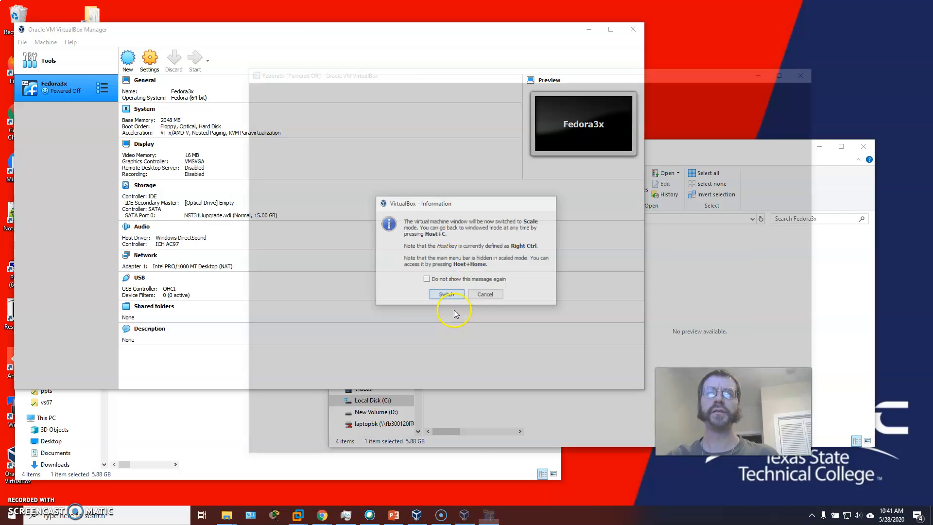
pyautogui.click(446, 295)
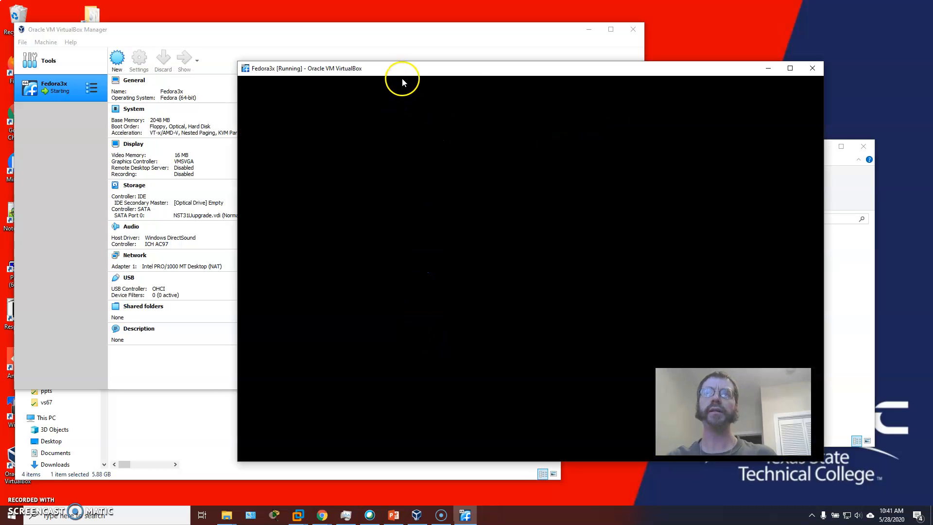
pyautogui.click(402, 81)
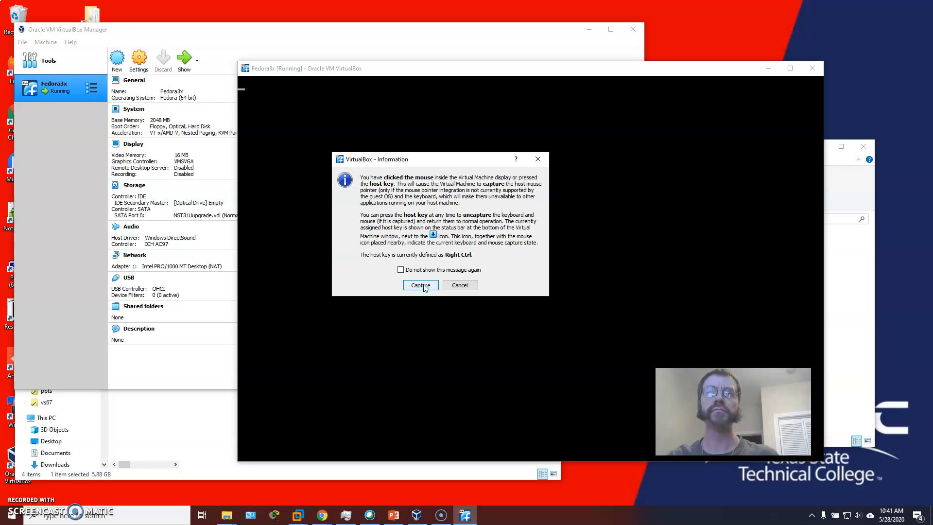
# Step: Let the VM capture input, then open Task Manager with Ctrl+Shift+Esc and move it lower
pyautogui.click(421, 285)
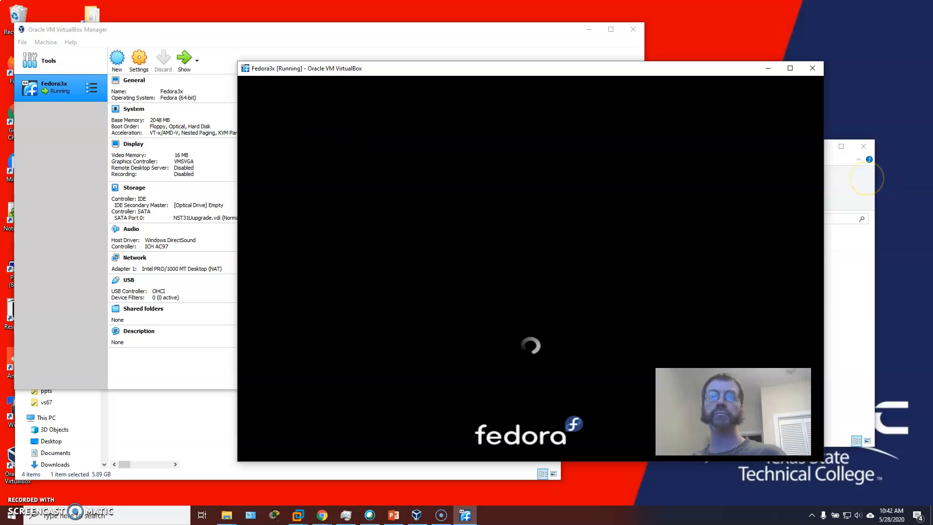
pyautogui.hotkey('ctrl', 'shift', 'Escape')
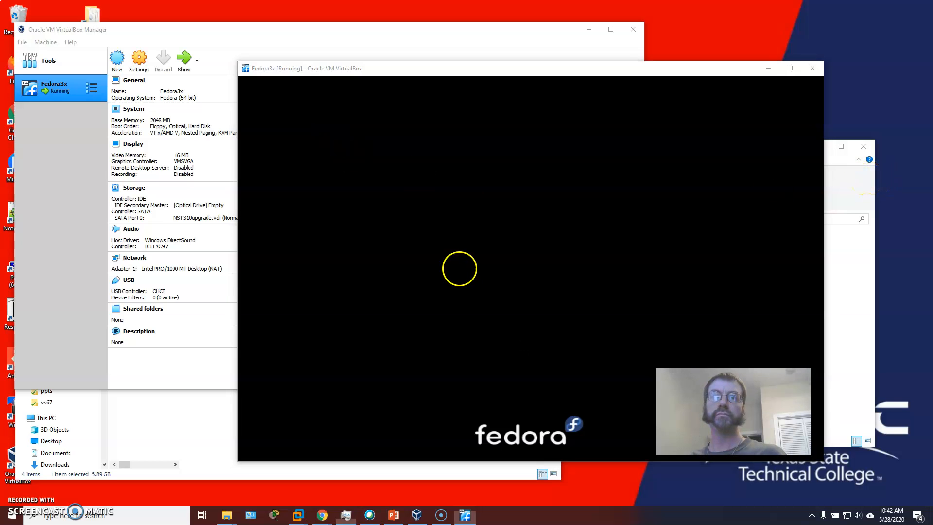
pyautogui.moveTo(125, 86); pyautogui.dragTo(112, 150)
# Step: Check CPU, memory and disk load in Task Manager's Performance tab, then return to VirtualBox Manager
pyautogui.click(58, 301)
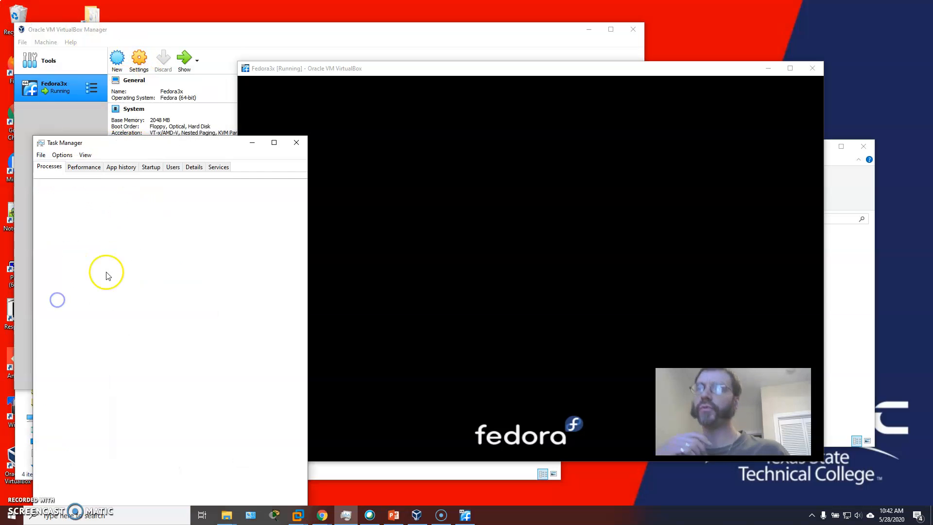
pyautogui.click(84, 167)
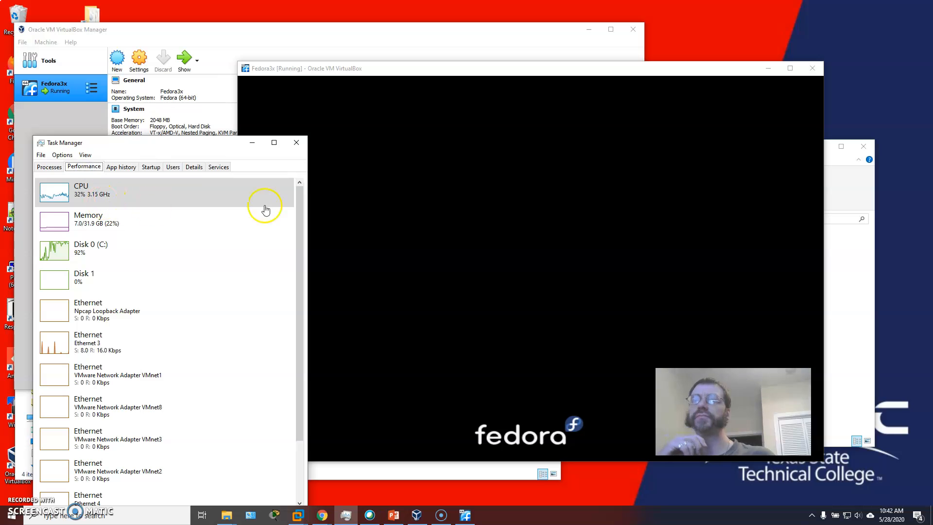
pyautogui.moveTo(599, 67); pyautogui.dragTo(620, 33)
pyautogui.rightClick(627, 29)
pyautogui.click(572, 34)
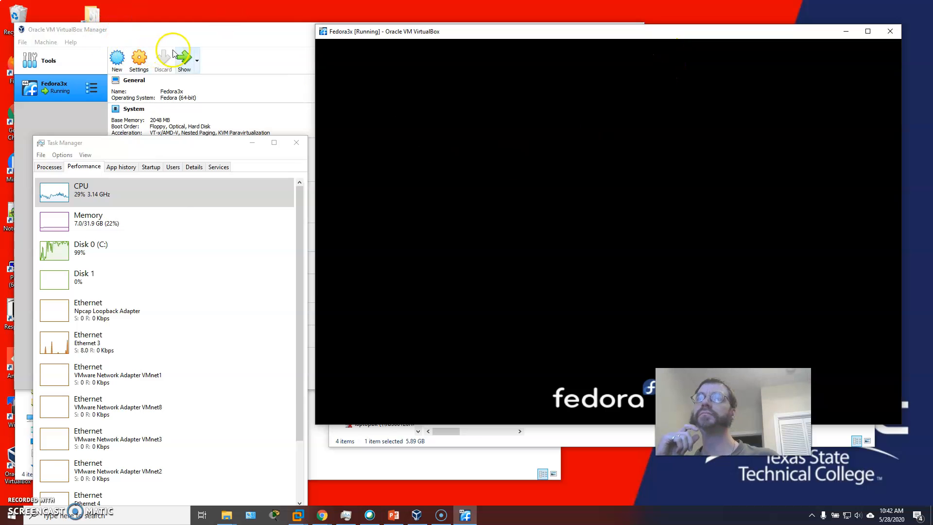
pyautogui.click(202, 29)
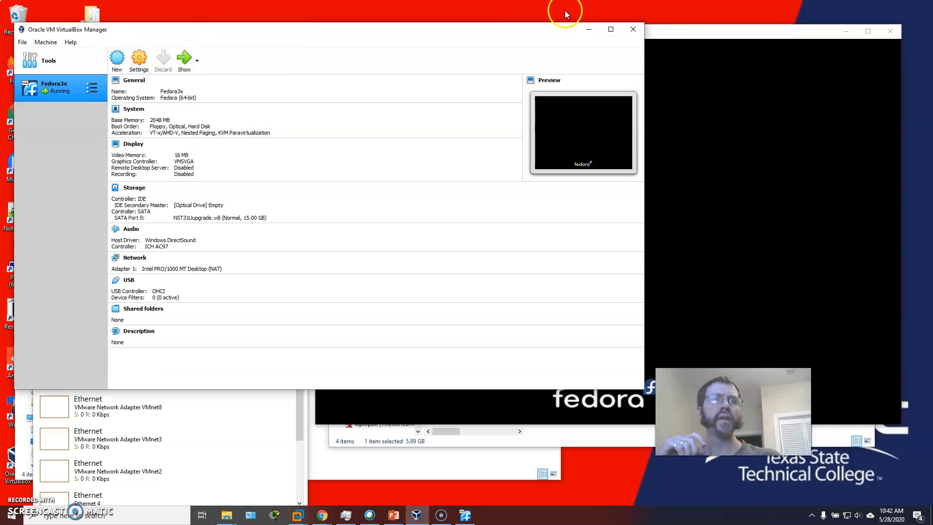
pyautogui.moveTo(733, 411); pyautogui.dragTo(658, 459)
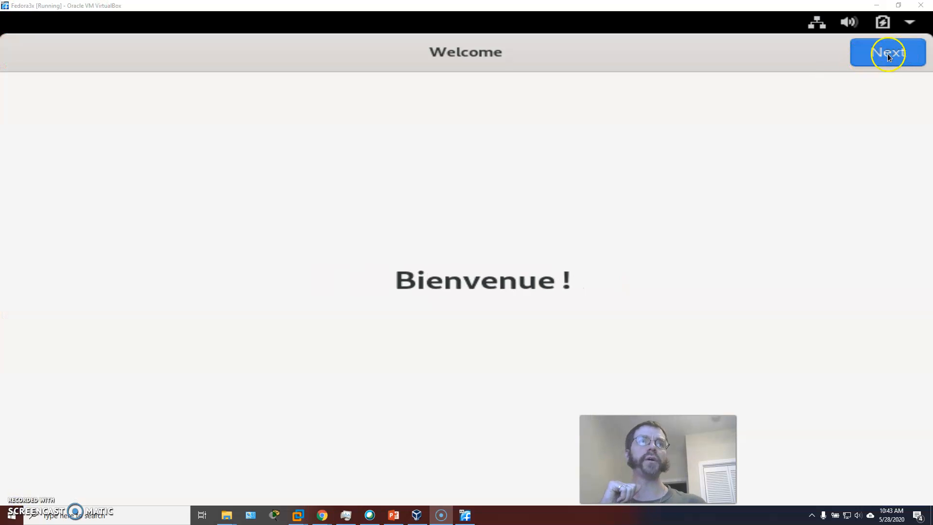
# Step: Move past the Fedora Welcome page, then reposition the VM window at the upper left and enlarge it
pyautogui.click(887, 53)
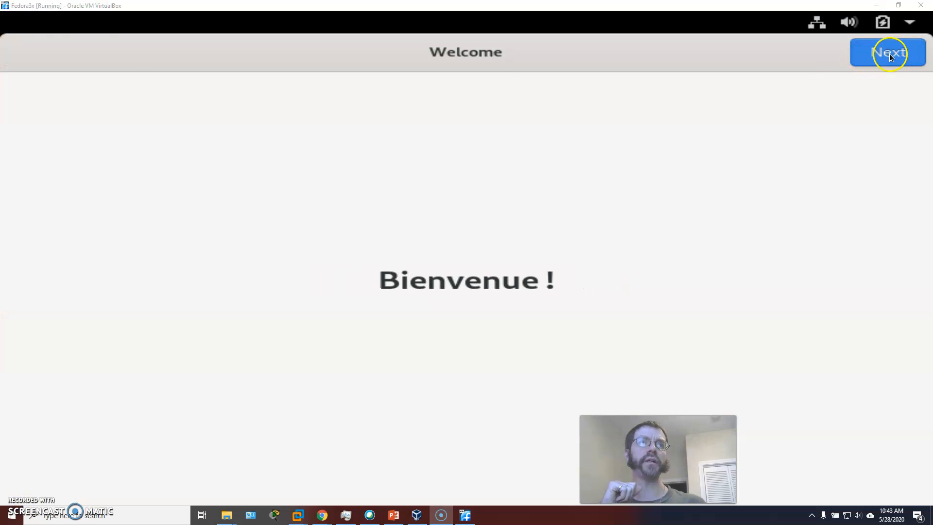
pyautogui.click(898, 5)
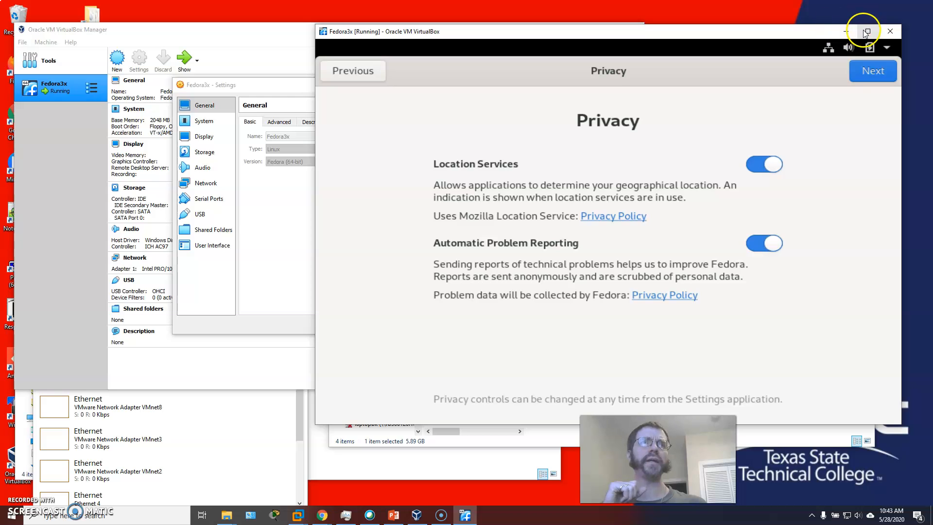
pyautogui.click(861, 18)
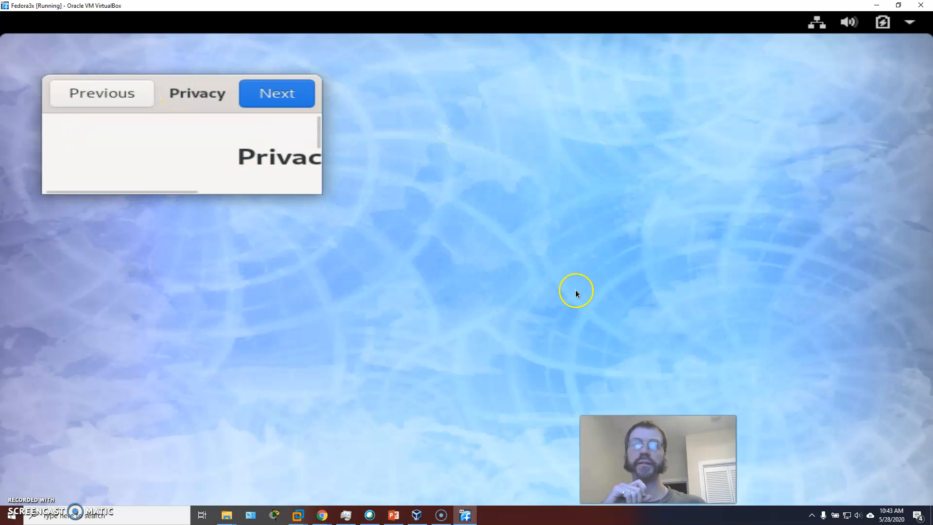
pyautogui.click(898, 5)
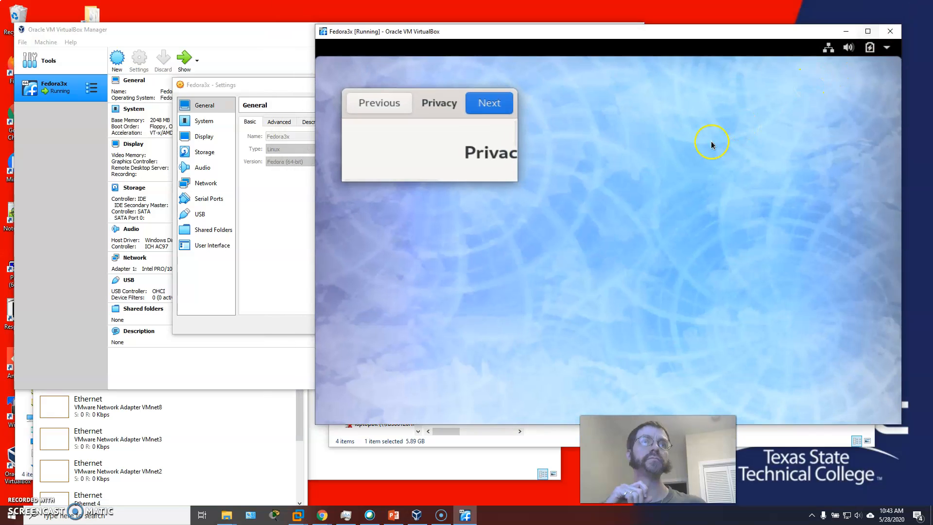
pyautogui.moveTo(667, 39); pyautogui.dragTo(398, 25)
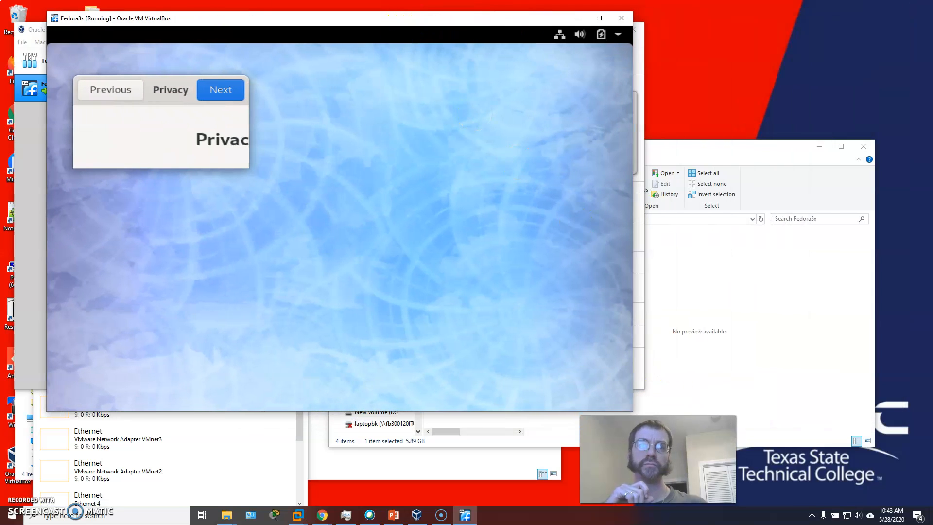
pyautogui.moveTo(631, 410); pyautogui.dragTo(862, 465)
# Step: Maximize the Privacy setup window and turn off Location Services and Automatic Problem Reporting
pyautogui.click(842, 35)
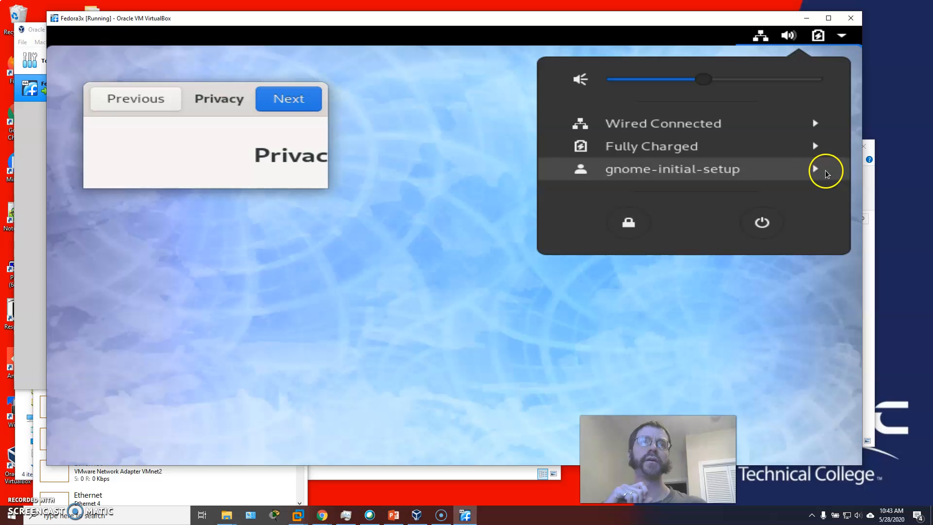
pyautogui.click(415, 205)
pyautogui.doubleClick(219, 99)
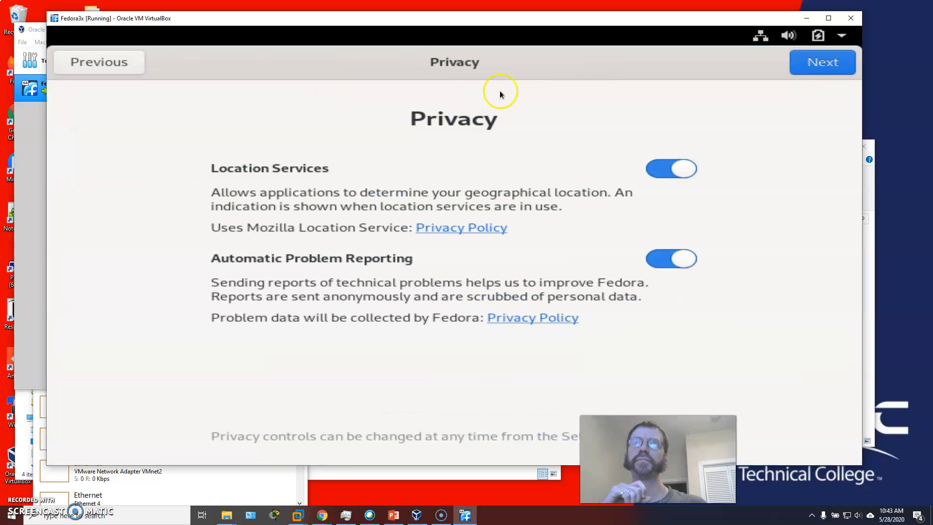
pyautogui.click(666, 171)
pyautogui.click(666, 259)
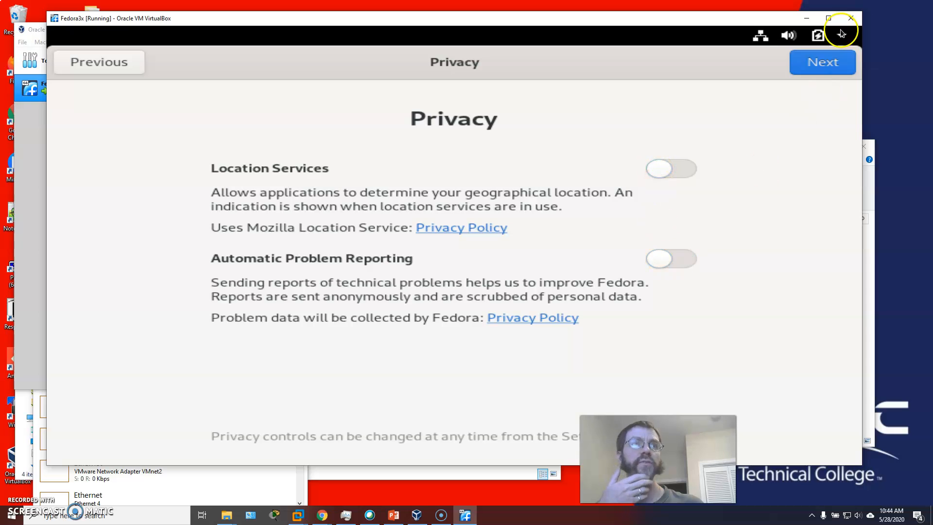
pyautogui.click(832, 72)
# Step: Skip Online Accounts and enter the user's full name and a short username
pyautogui.click(823, 61)
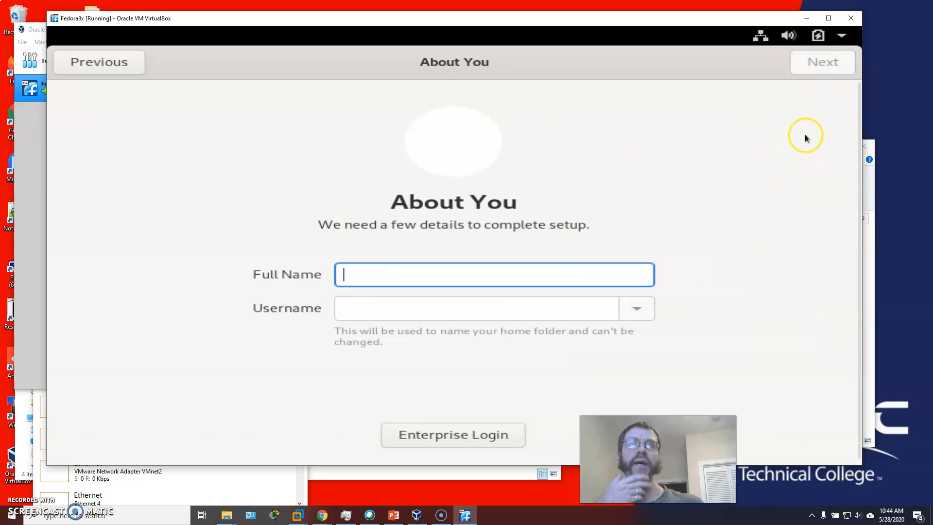
pyautogui.write('An')
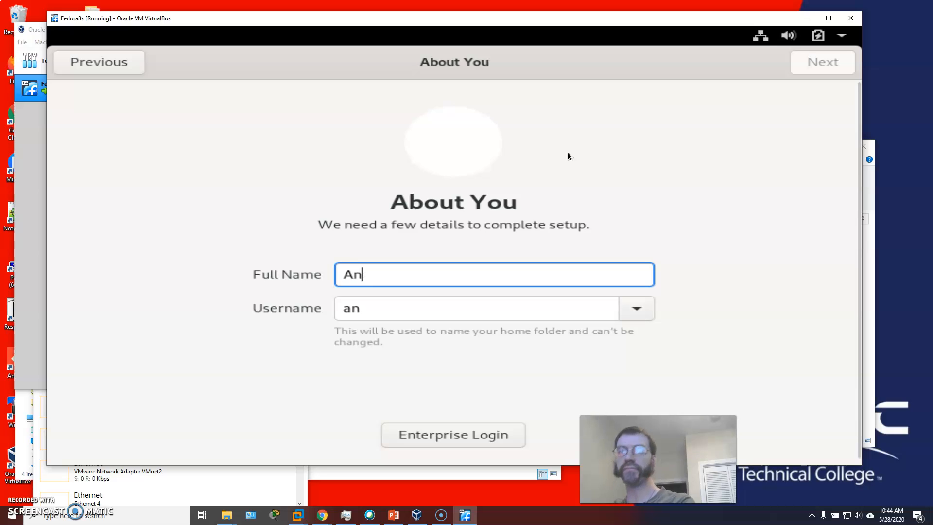
pyautogui.write('drwew Phillips')
pyautogui.press('Tab')
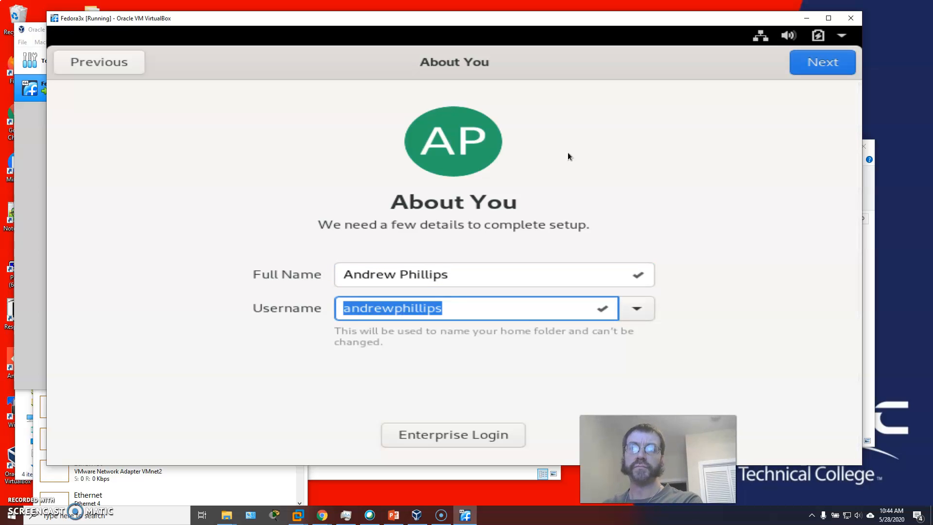
pyautogui.write('amp')
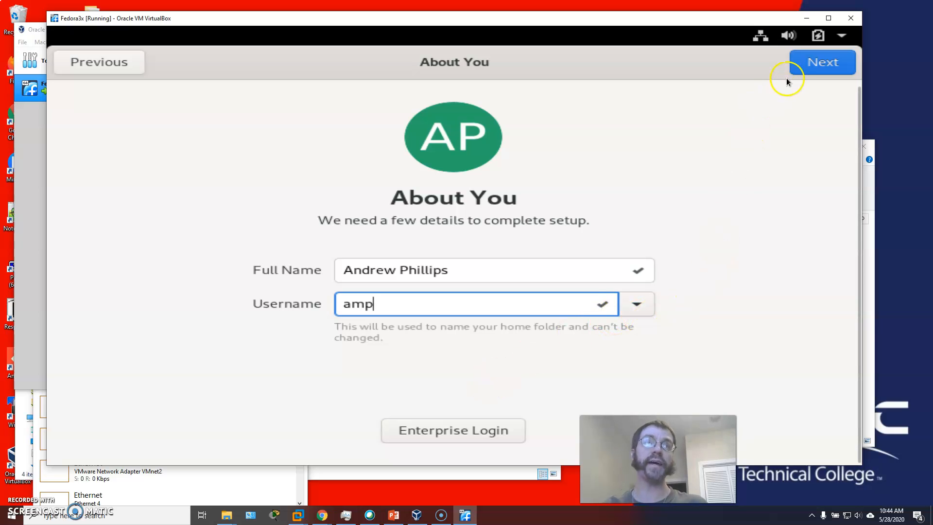
pyautogui.click(822, 61)
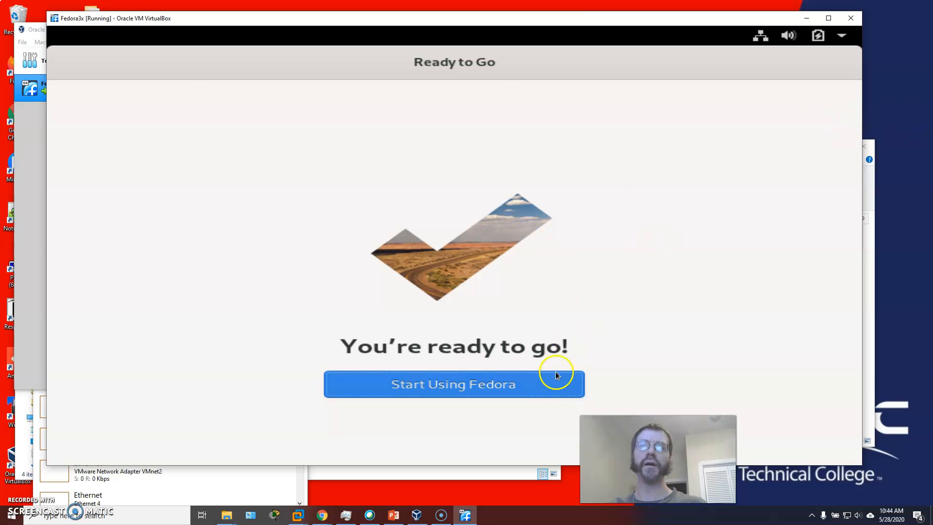
# Step: Choose Start Using Fedora to close initial setup
pyautogui.click(483, 384)
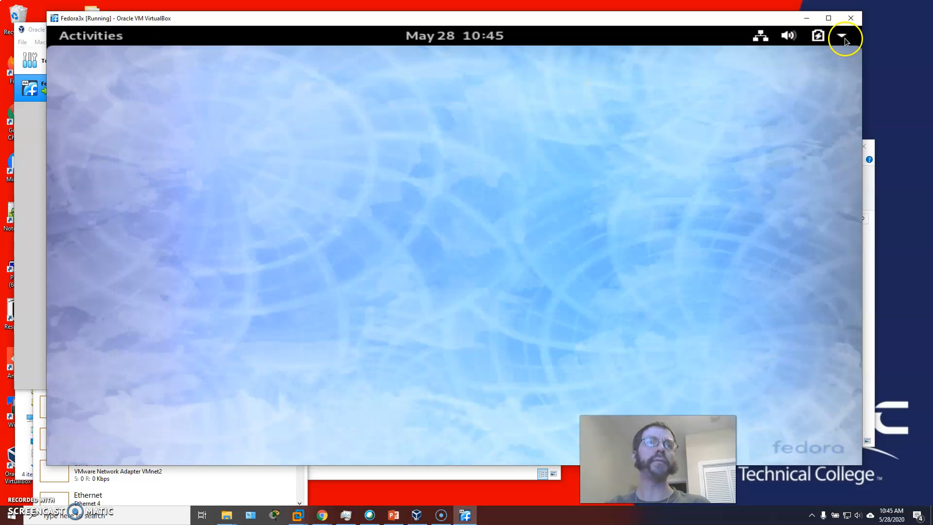
# Step: Choose Log Out under the user entry in the GNOME system menu and confirm it
pyautogui.click(844, 38)
pyautogui.click(803, 168)
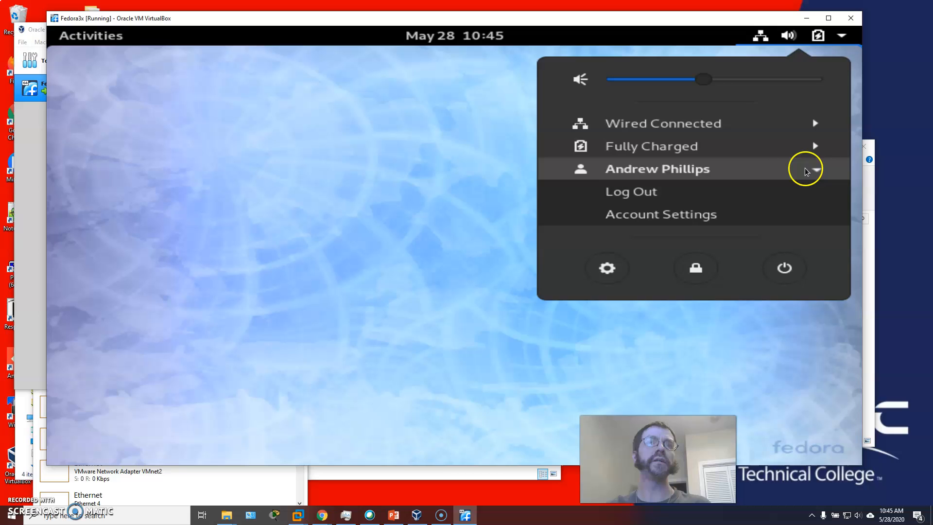
pyautogui.click(670, 192)
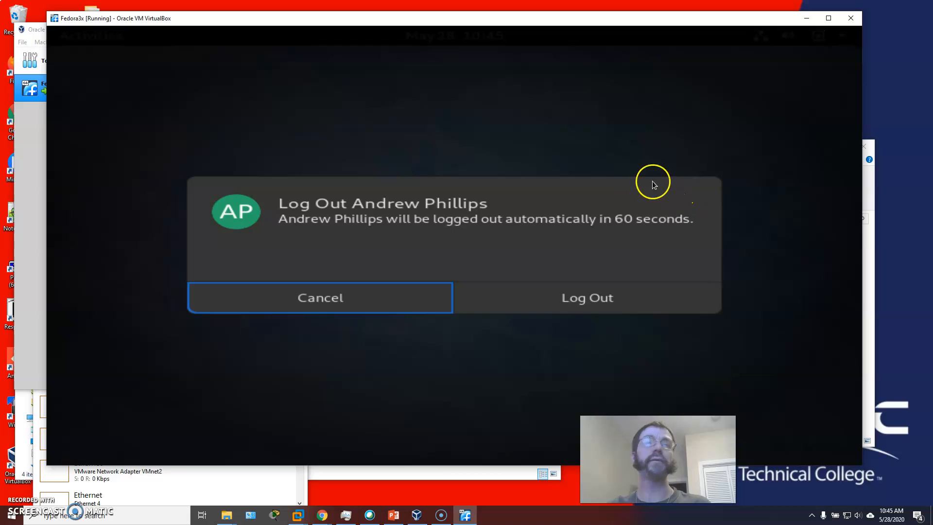
pyautogui.click(582, 302)
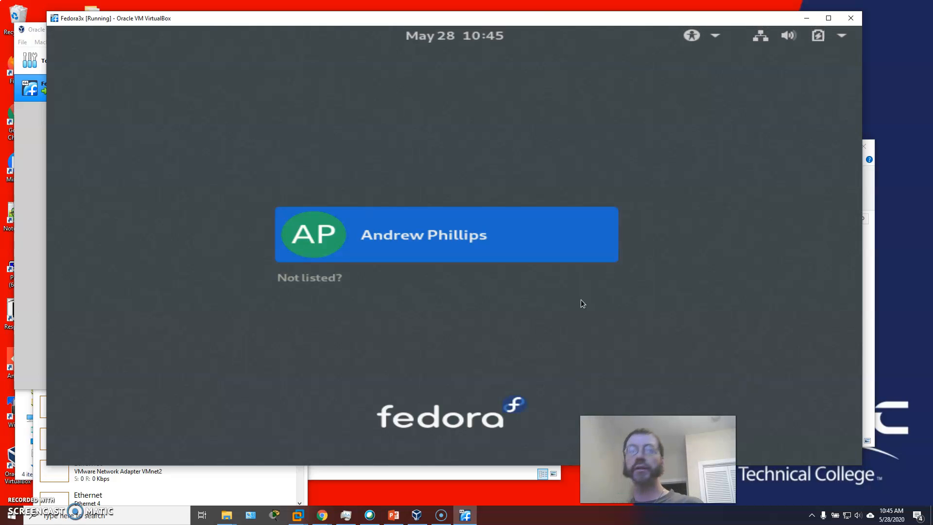
# Step: Select the user account, choose the GNOME Classic session, and sign in with the account password
pyautogui.click(449, 241)
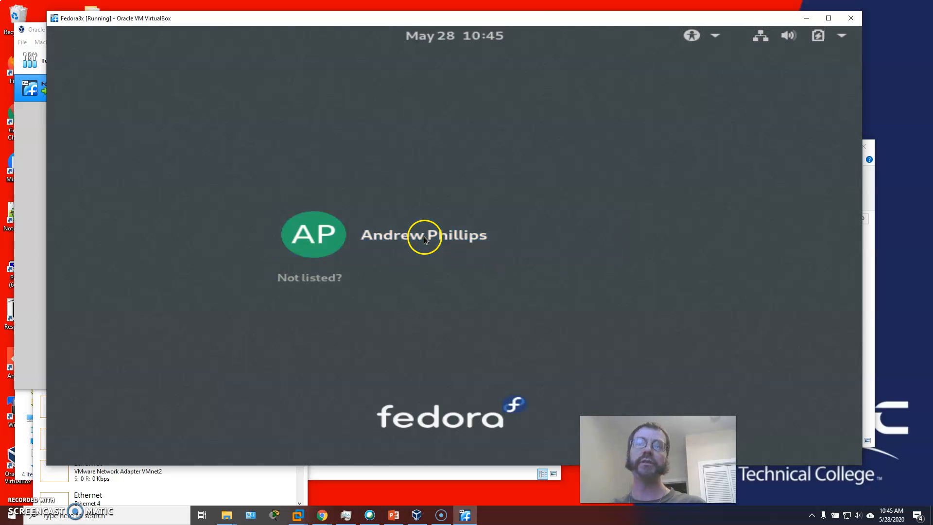
pyautogui.click(529, 319)
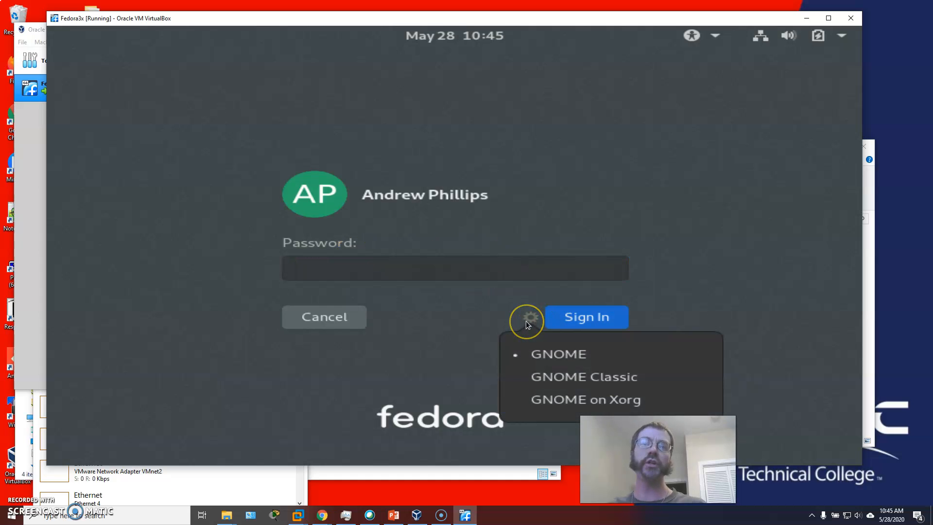
pyautogui.click(554, 378)
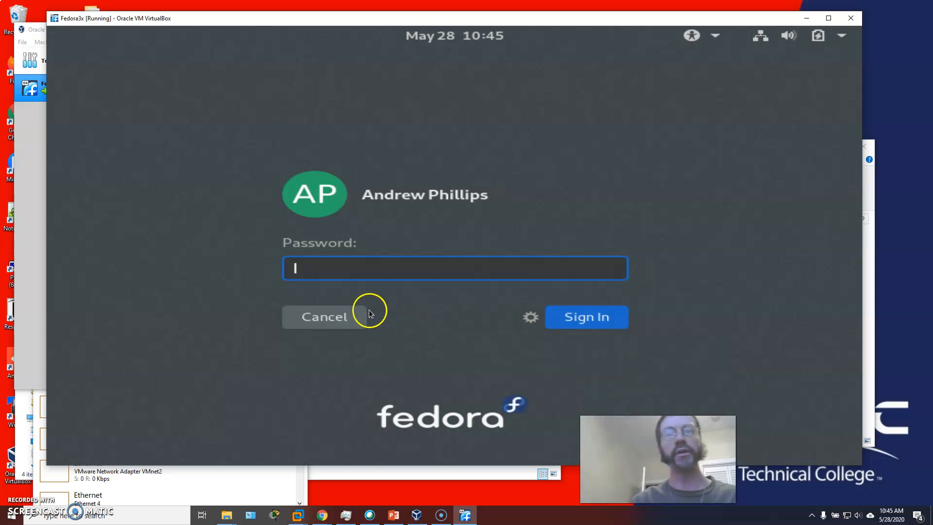
pyautogui.write('*********')
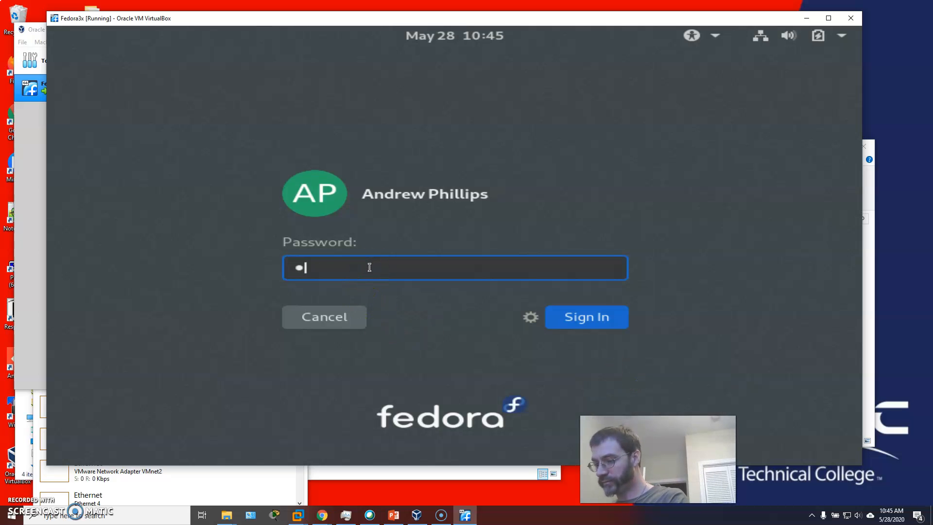
pyautogui.write('***')
pyautogui.press('BackSpace')
pyautogui.press('BackSpace')
pyautogui.press('BackSpace')
pyautogui.press('BackSpace')
pyautogui.press('BackSpace')
pyautogui.press('BackSpace')
pyautogui.press('BackSpace')
pyautogui.press('BackSpace')
pyautogui.press('BackSpace')
pyautogui.press('BackSpace')
pyautogui.press('BackSpace')
pyautogui.press('BackSpace')
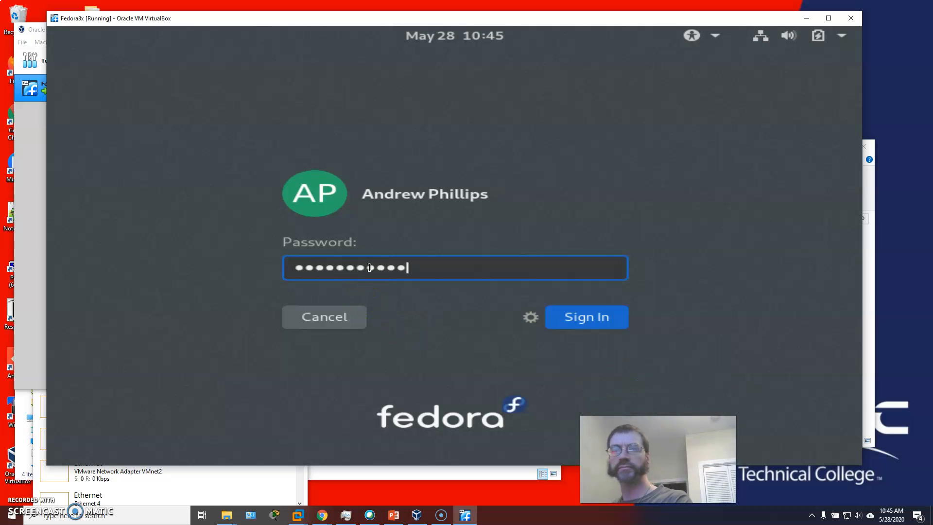
pyautogui.write('***********')
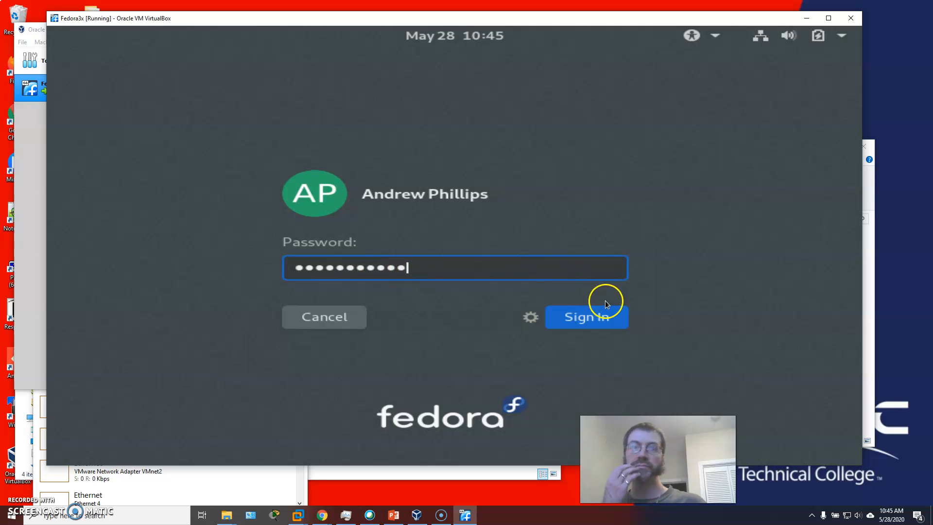
pyautogui.click(576, 314)
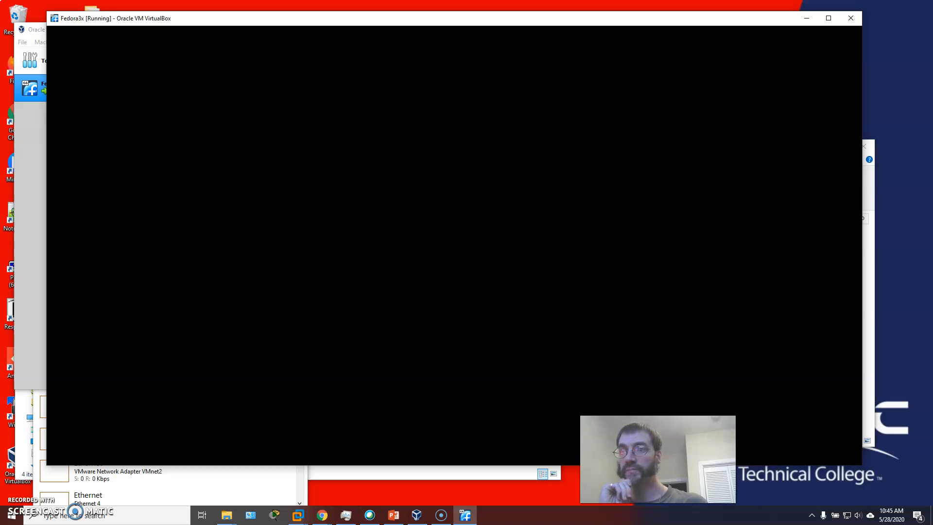
# Step: Apply and keep a 1280×960 (4:3) display resolution, then unmaximize the Settings window
pyautogui.click(50, 462)
pyautogui.click(720, 193)
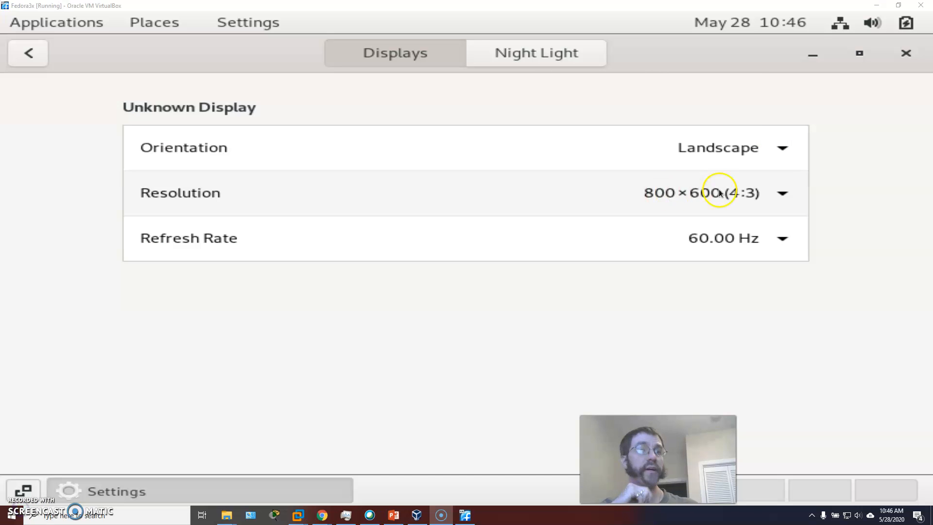
pyautogui.scroll(-2, 620, 261)
pyautogui.scroll(-5, 620, 261)
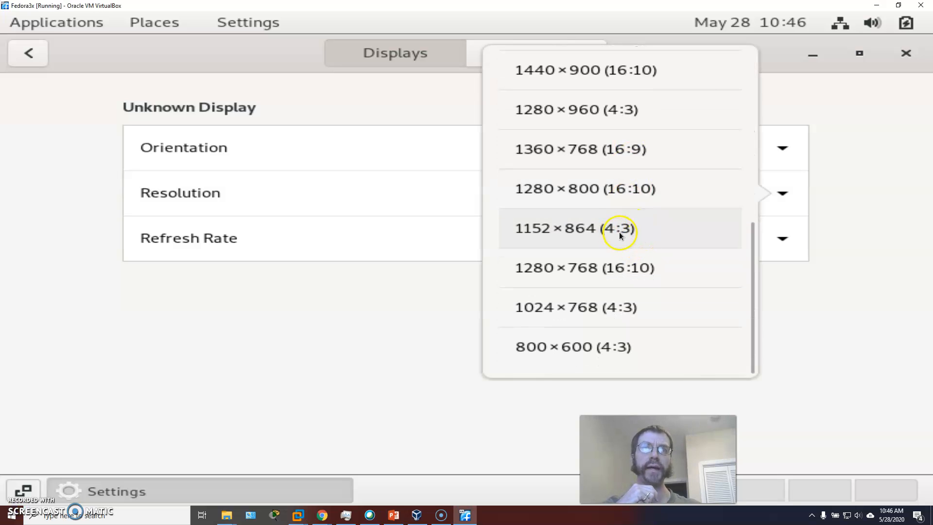
pyautogui.click(607, 115)
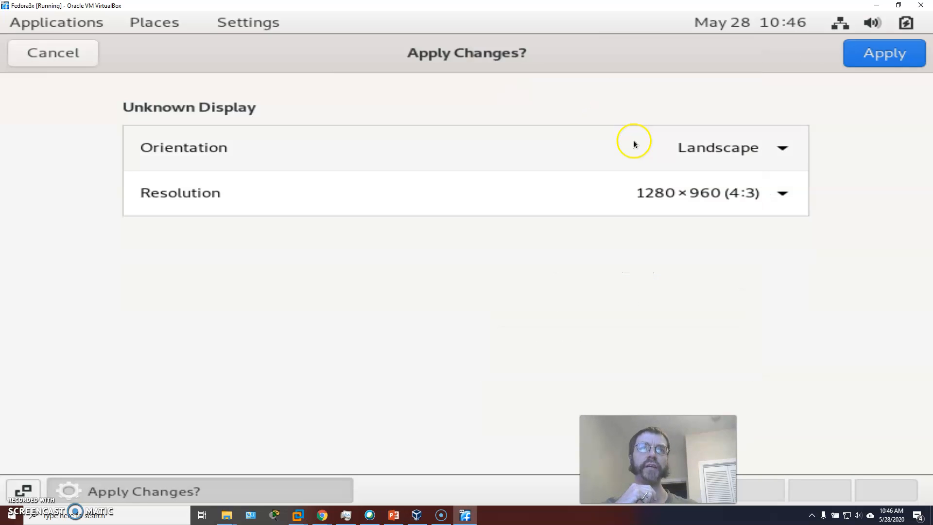
pyautogui.click(850, 54)
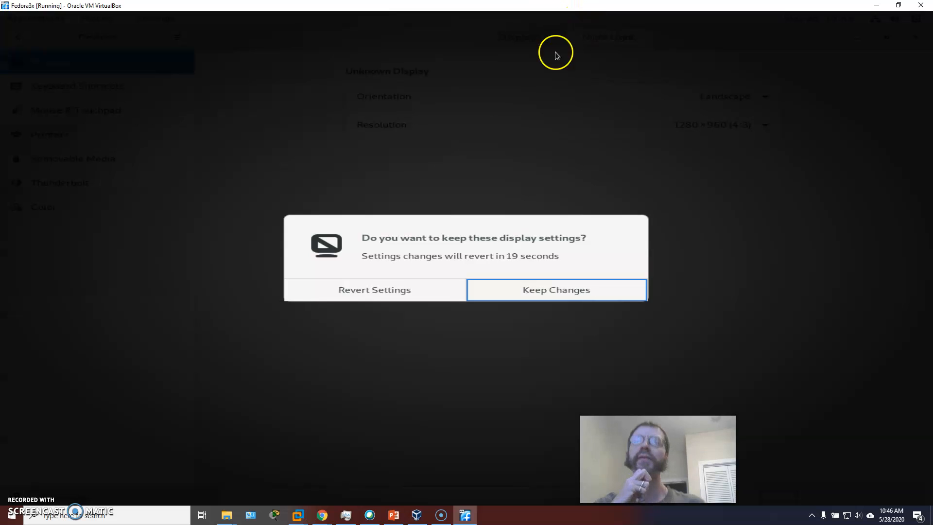
pyautogui.click(492, 290)
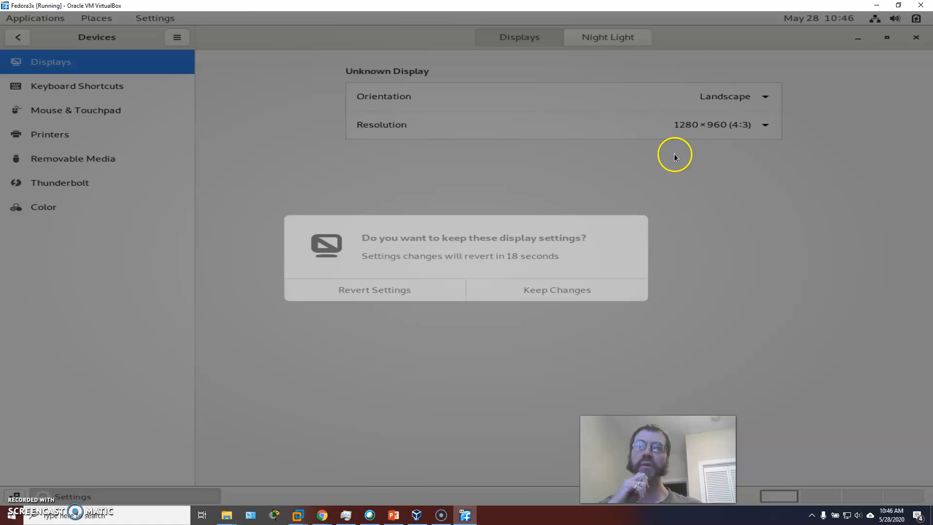
pyautogui.click(887, 39)
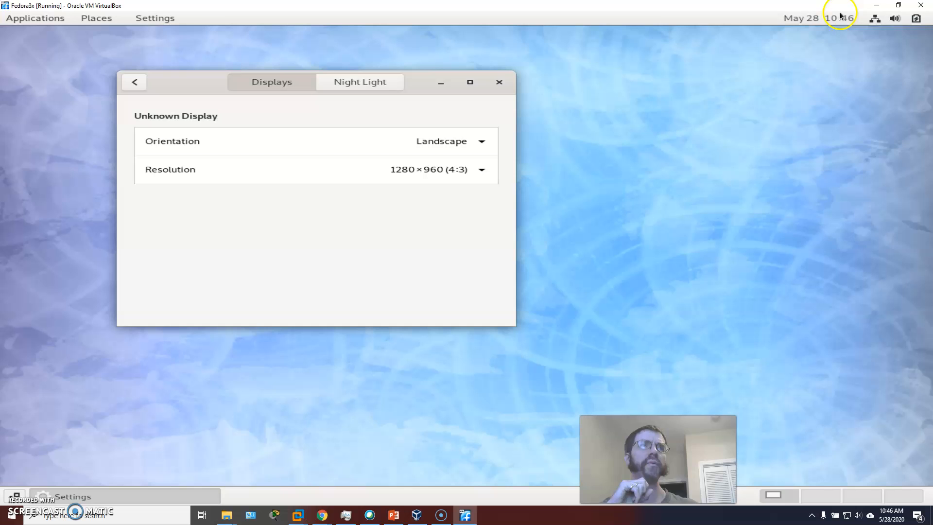
# Step: Choose Log Out under the user entry in the system menu and confirm it
pyautogui.click(915, 19)
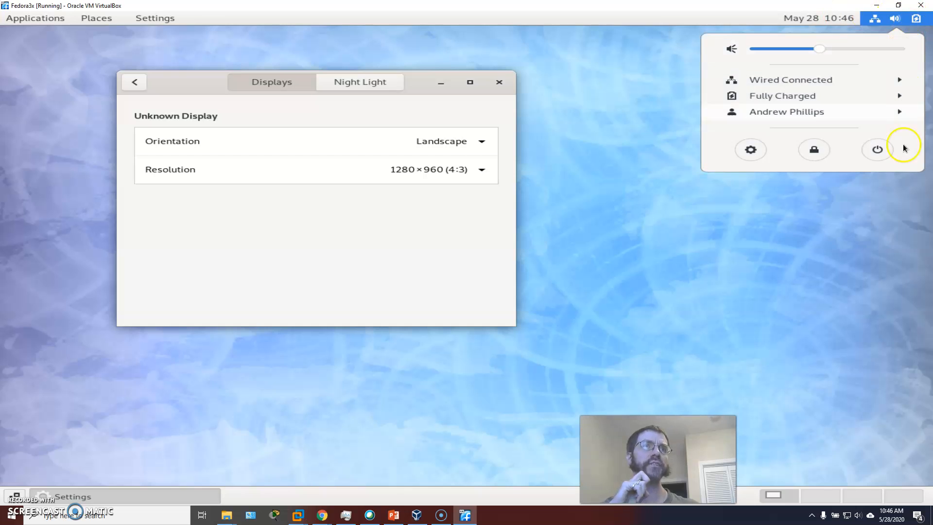
pyautogui.click(879, 112)
pyautogui.click(789, 128)
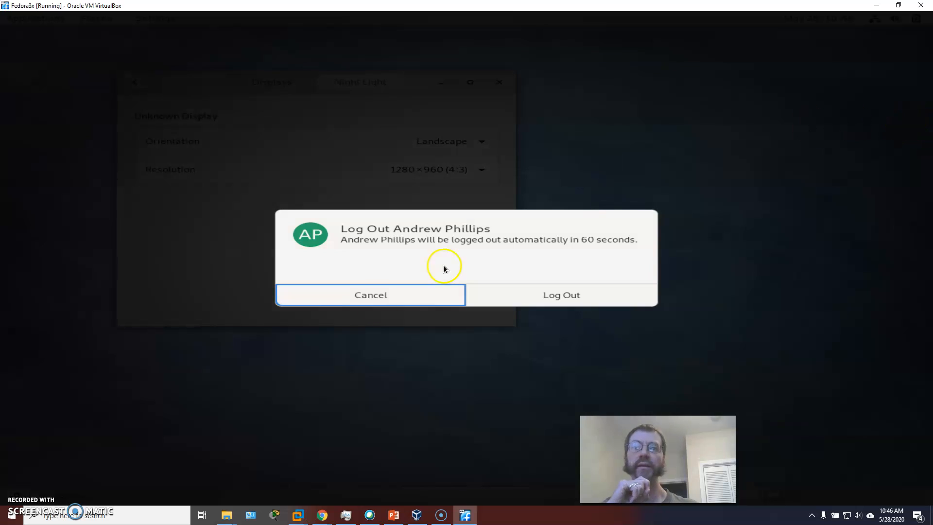
pyautogui.click(546, 297)
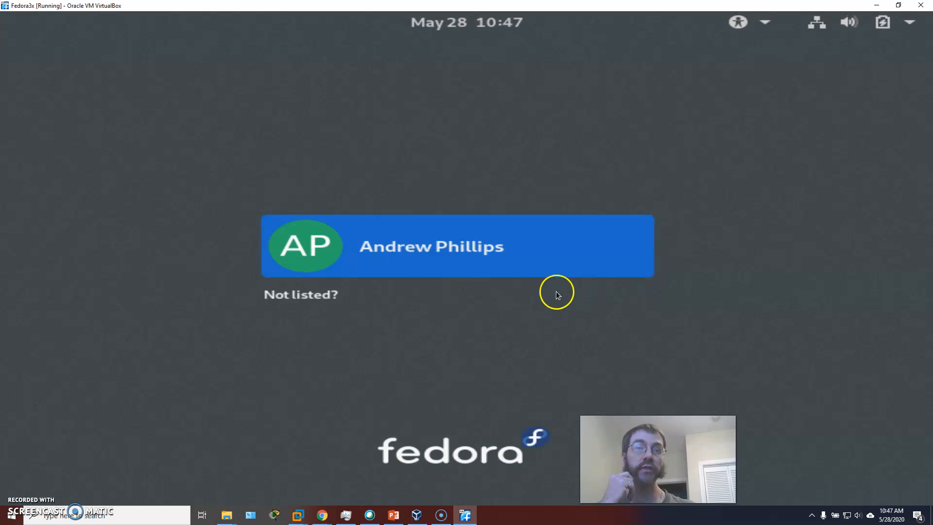
# Step: Sign in with the account password, then sign in again selecting the standard GNOME session
pyautogui.click(427, 253)
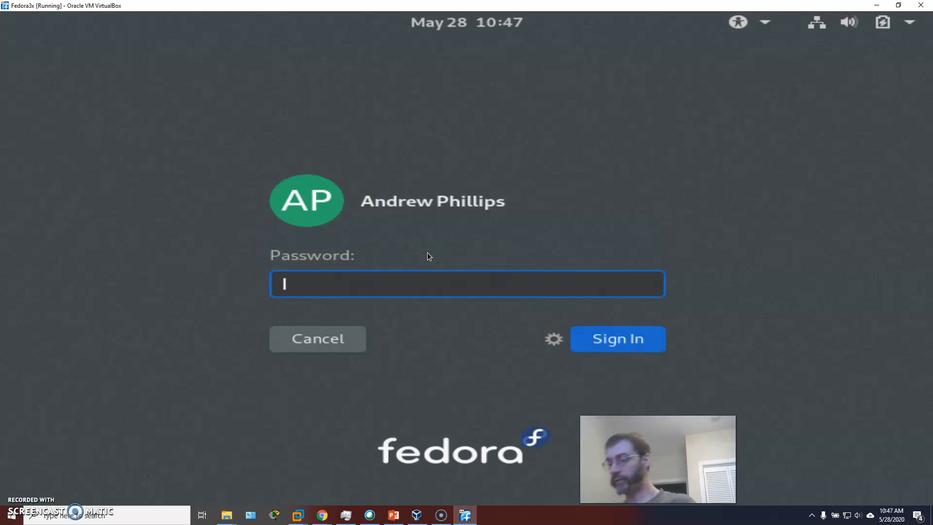
pyautogui.write('•••••••••••')
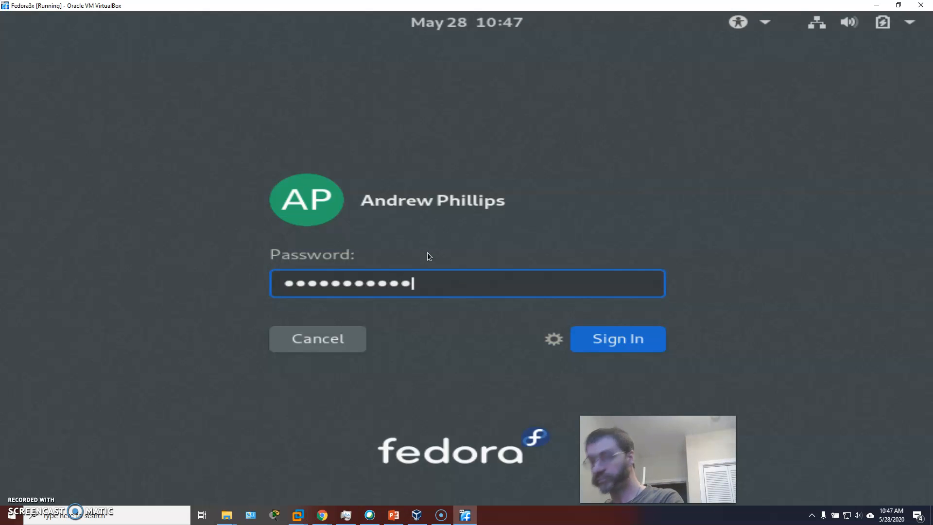
pyautogui.press('Return')
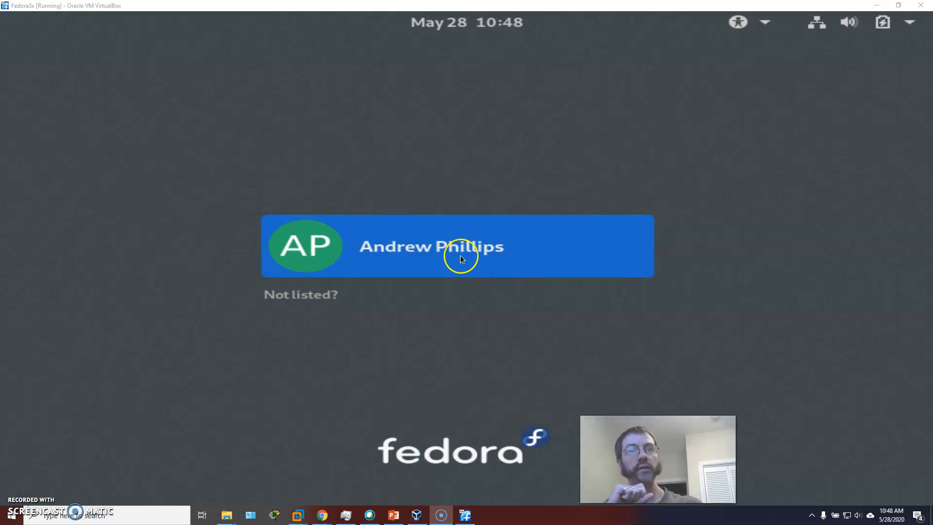
pyautogui.click(461, 259)
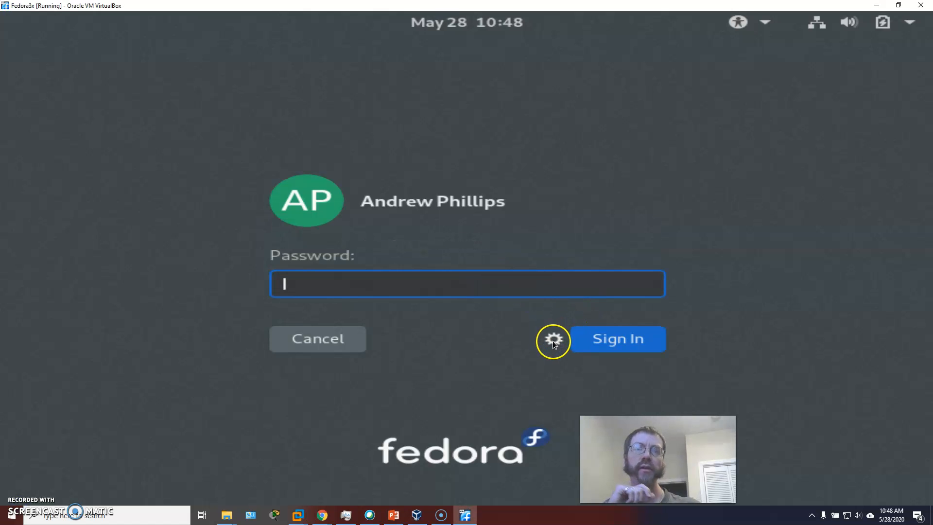
pyautogui.click(552, 340)
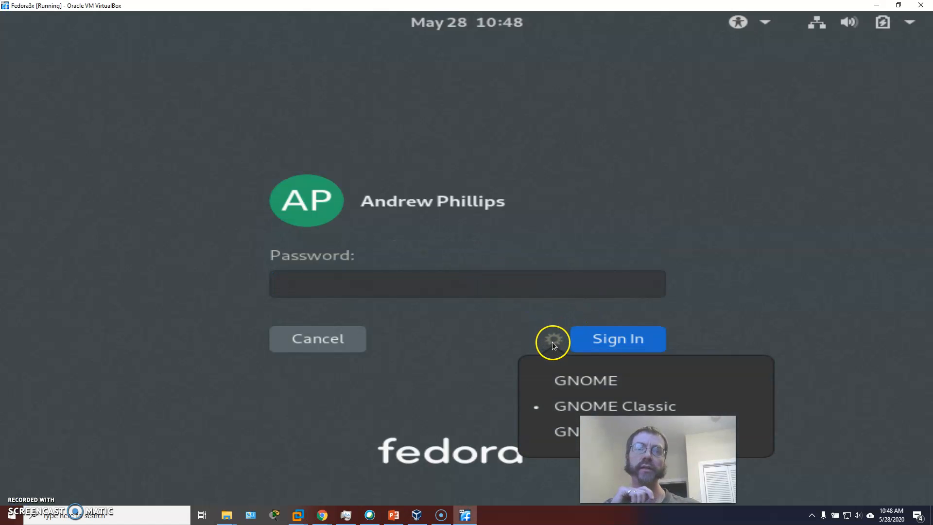
pyautogui.click(586, 382)
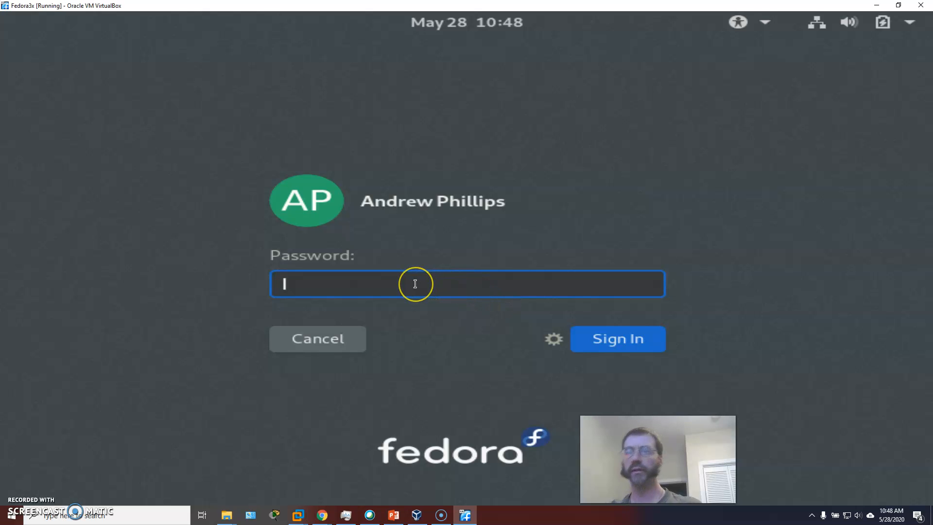
pyautogui.write('•••••••••••')
pyautogui.press('Return')
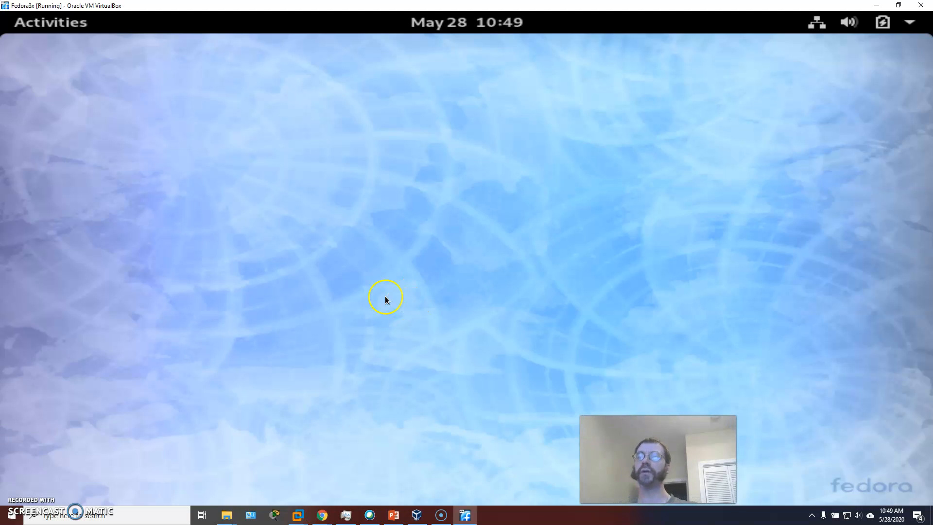
# Step: Open Display Settings from the desktop's right-click menu
pyautogui.click(61, 20)
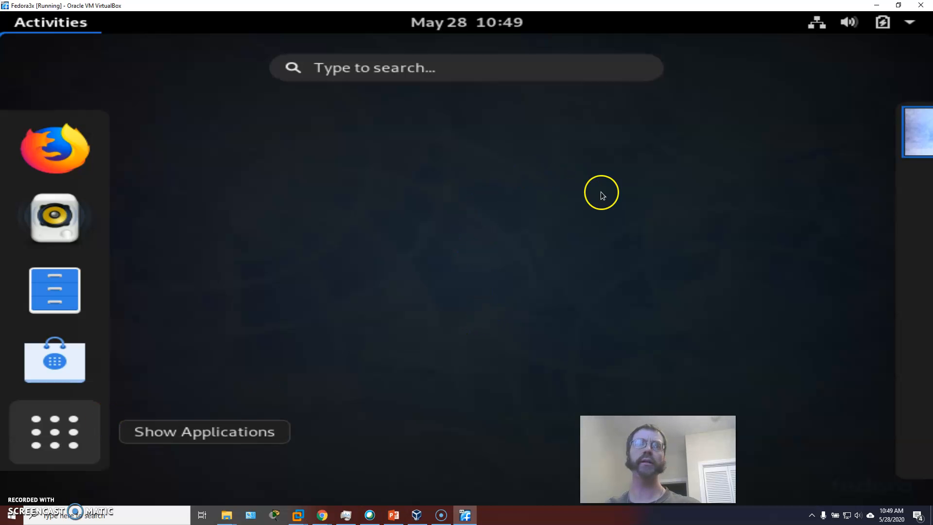
pyautogui.click(200, 108)
pyautogui.rightClick(505, 139)
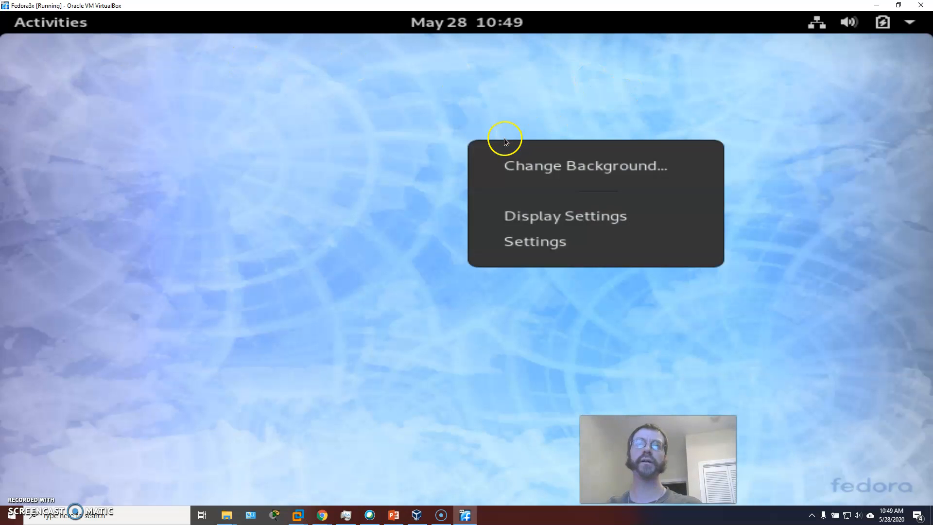
pyautogui.click(534, 215)
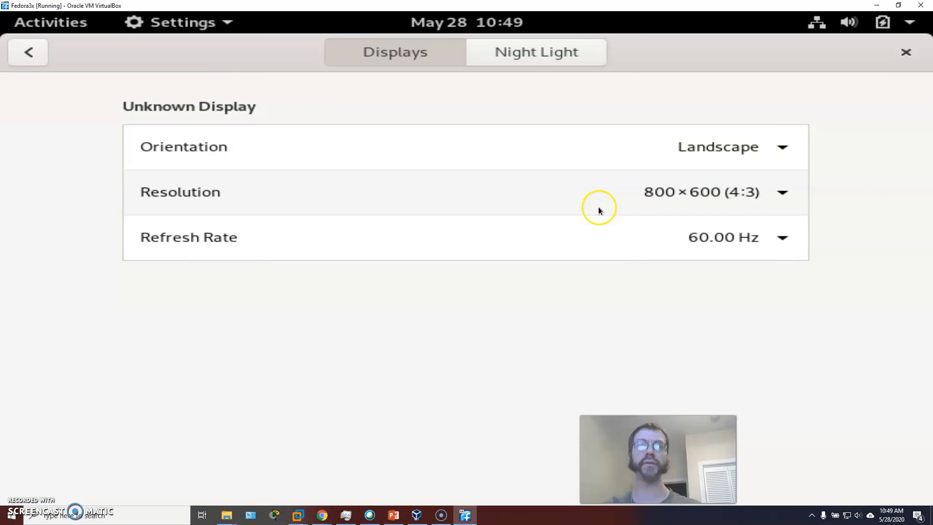
# Step: Set the resolution to 1280×960 (4:3), apply and keep it, then close Settings
pyautogui.click(704, 211)
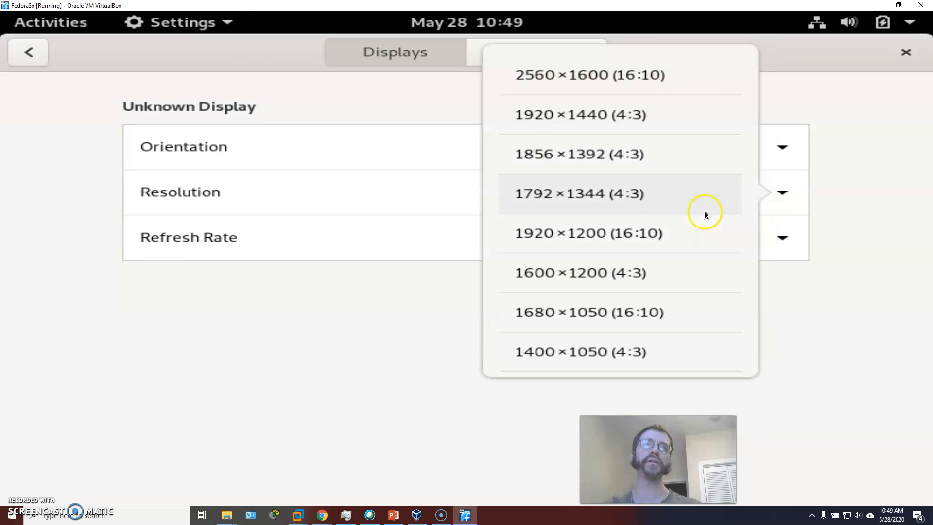
pyautogui.scroll(-4, 607, 292)
pyautogui.click(597, 287)
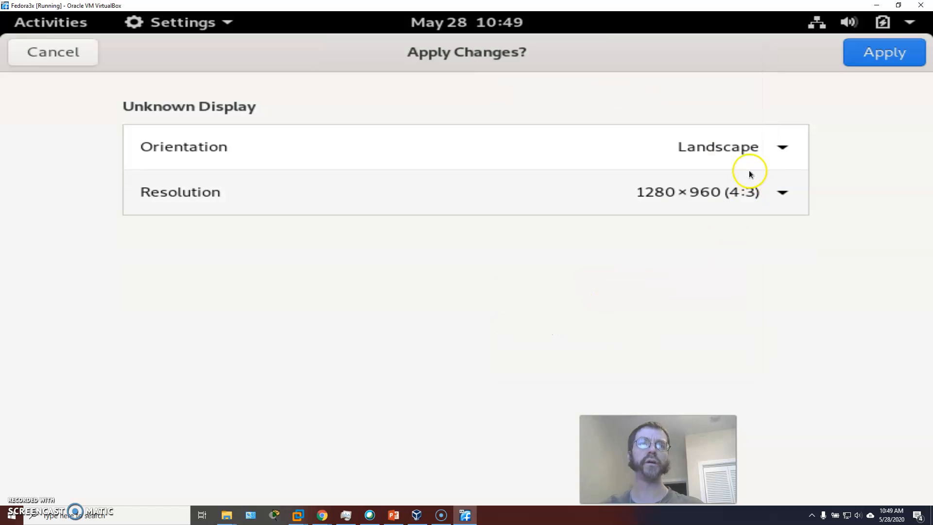
pyautogui.click(887, 50)
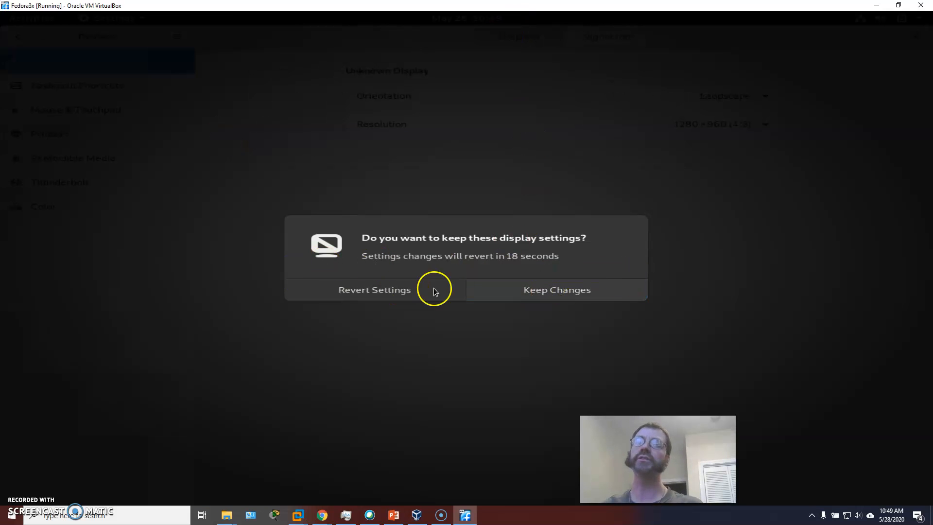
pyautogui.click(564, 289)
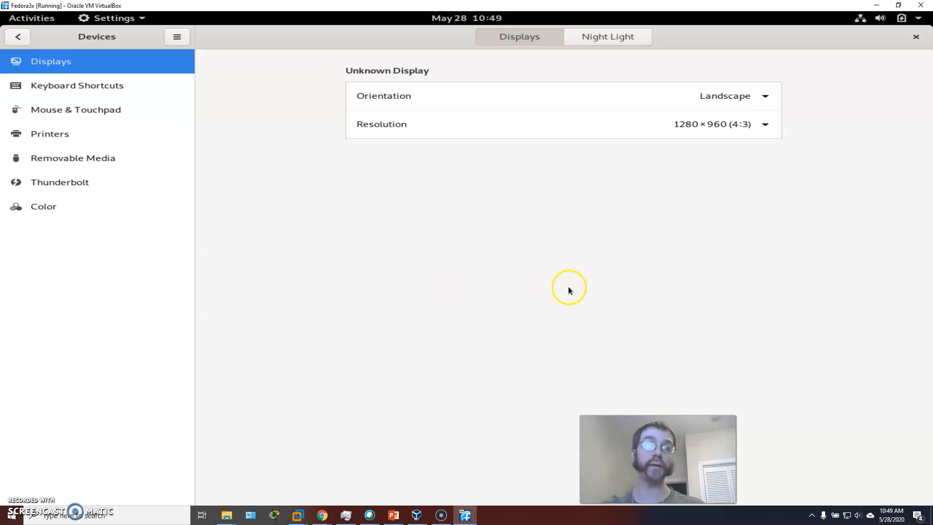
pyautogui.click(916, 38)
pyautogui.click(44, 20)
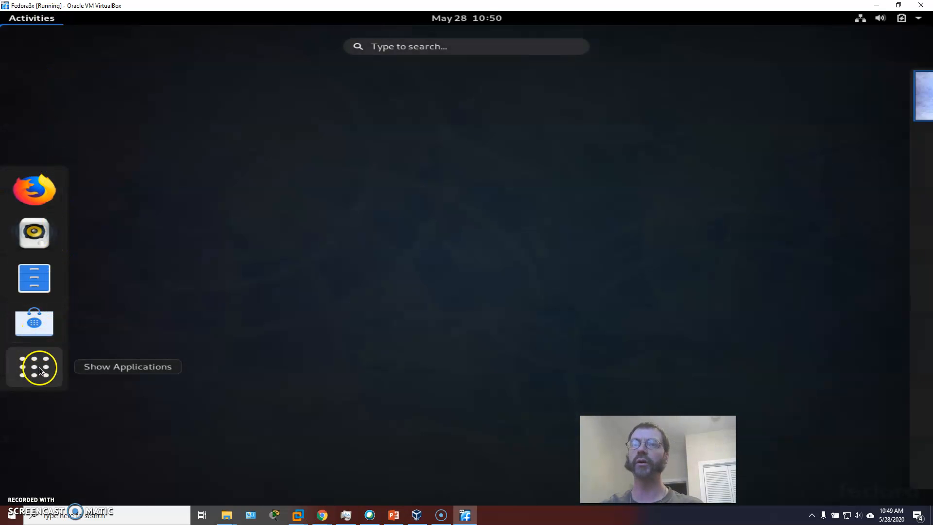
# Step: Search for 'term' in Activities and launch Terminal
pyautogui.click(384, 46)
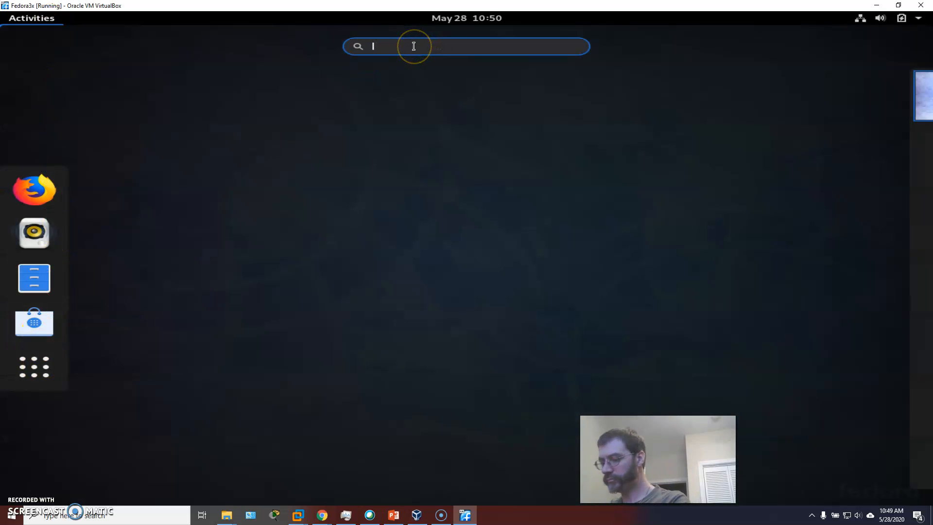
pyautogui.write('term')
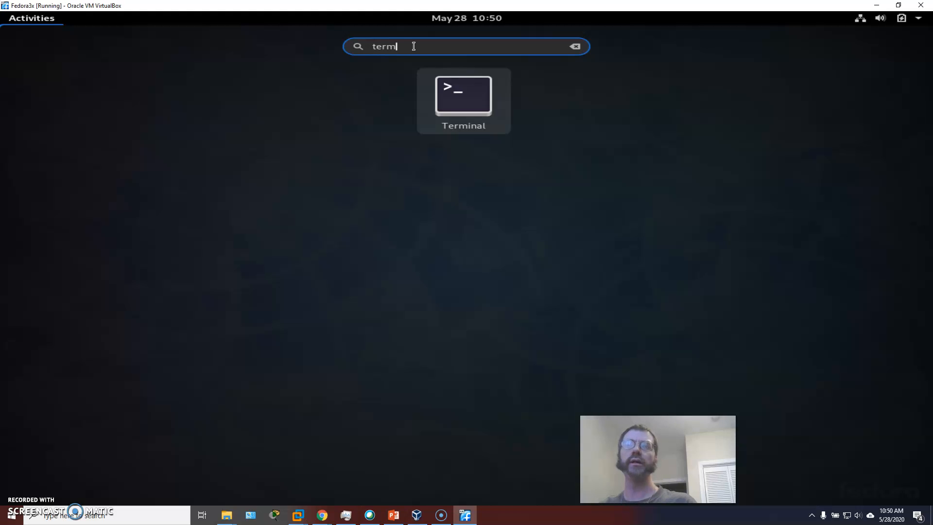
pyautogui.click(442, 92)
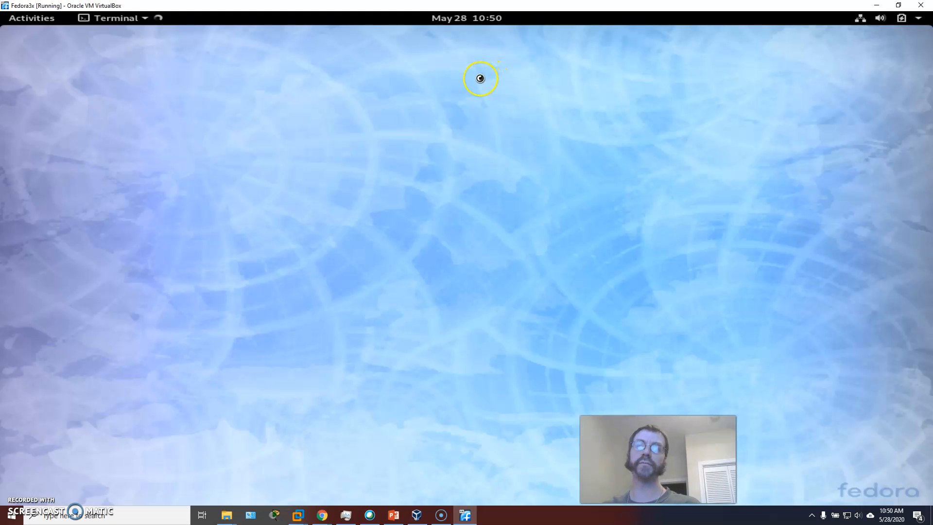
# Step: Search for 'terminal' again and add Terminal to Favorites
pyautogui.click(27, 16)
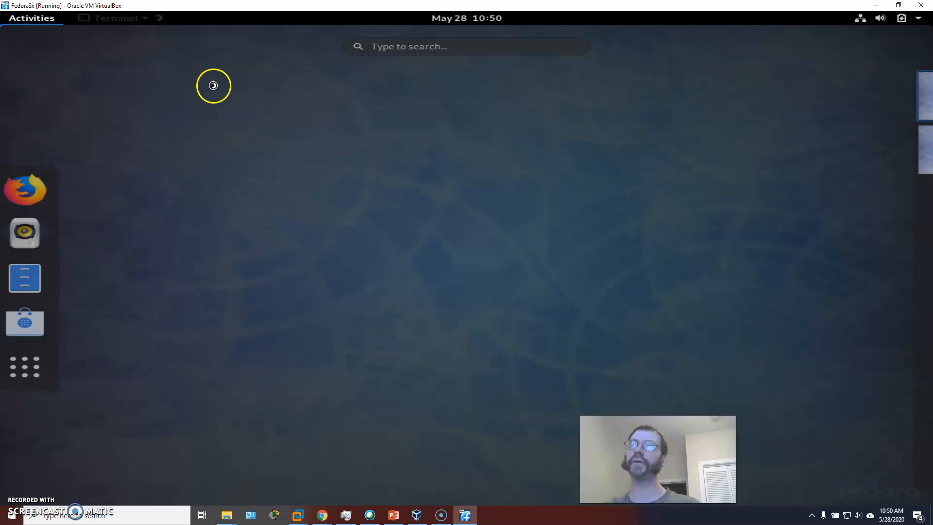
pyautogui.click(384, 47)
pyautogui.write('te')
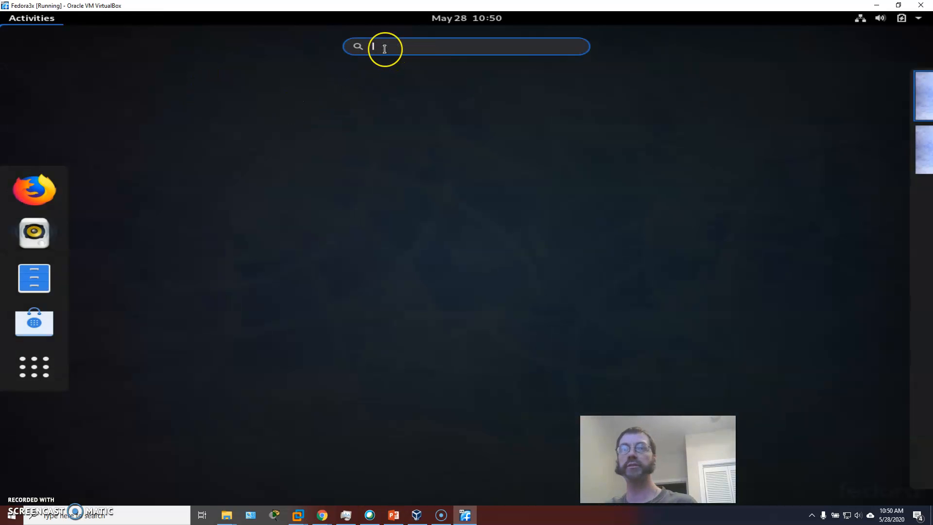
pyautogui.write('rminal')
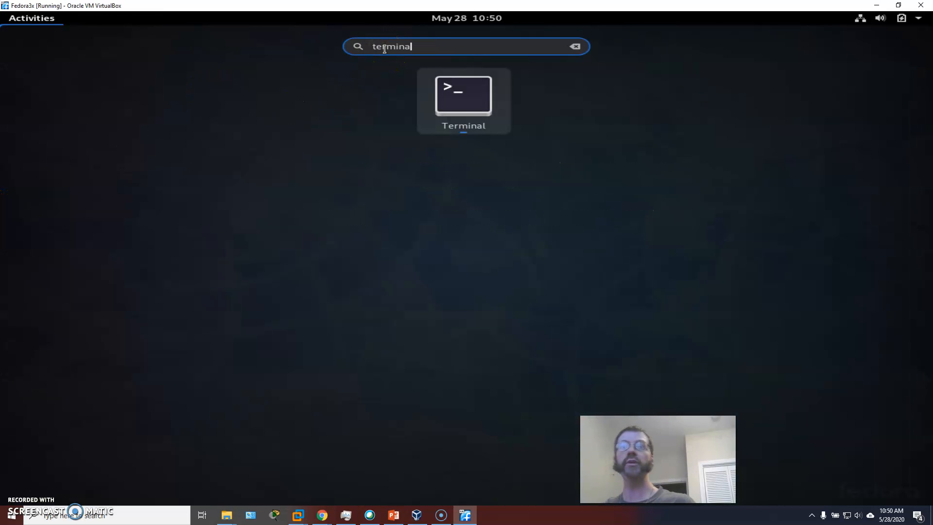
pyautogui.rightClick(476, 86)
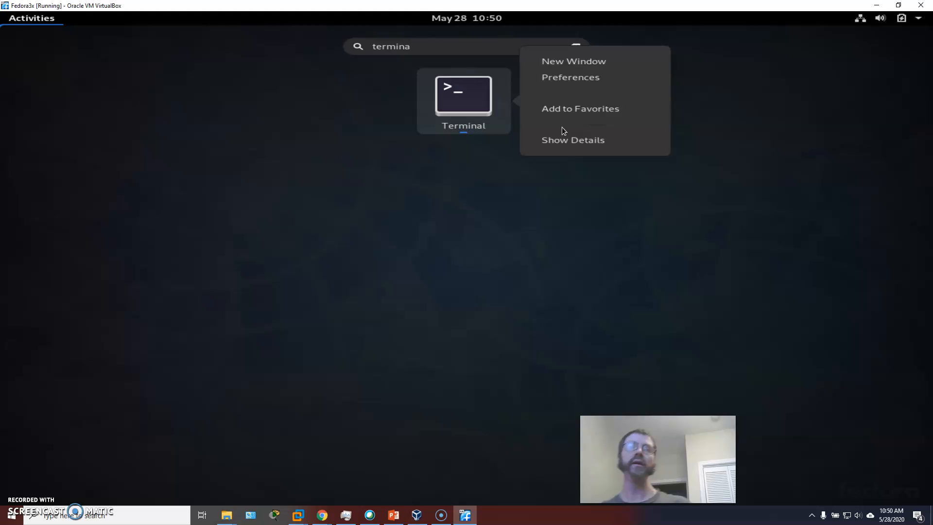
pyautogui.click(552, 109)
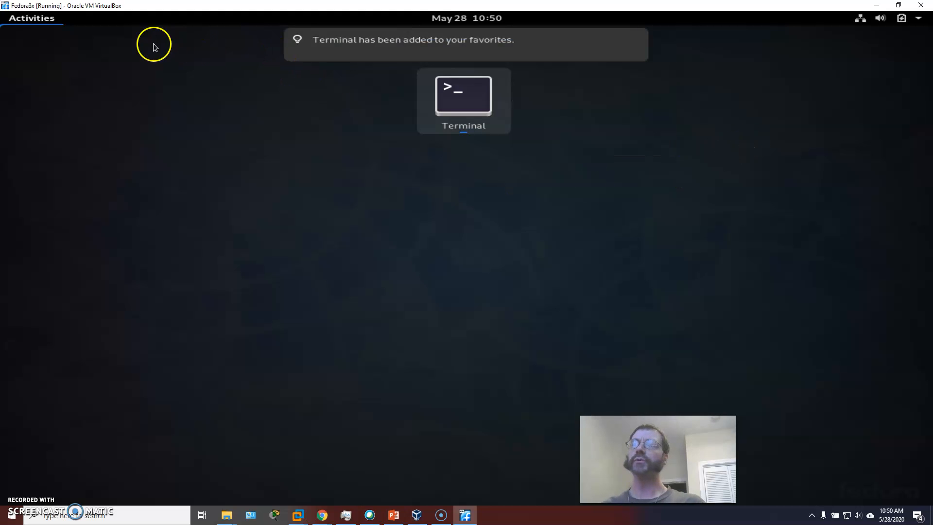
pyautogui.click(38, 22)
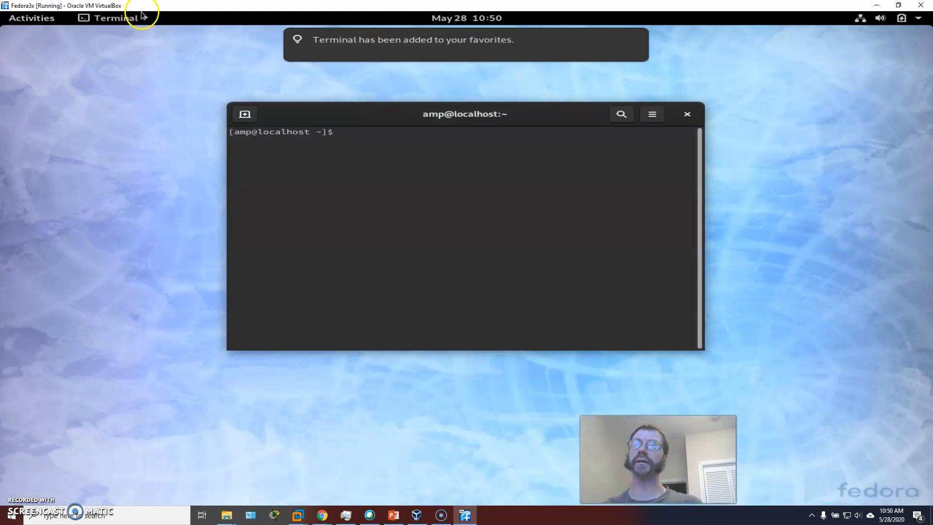
# Step: Remove Rhythmbox from the dash favorites and return to the Terminal window
pyautogui.click(21, 22)
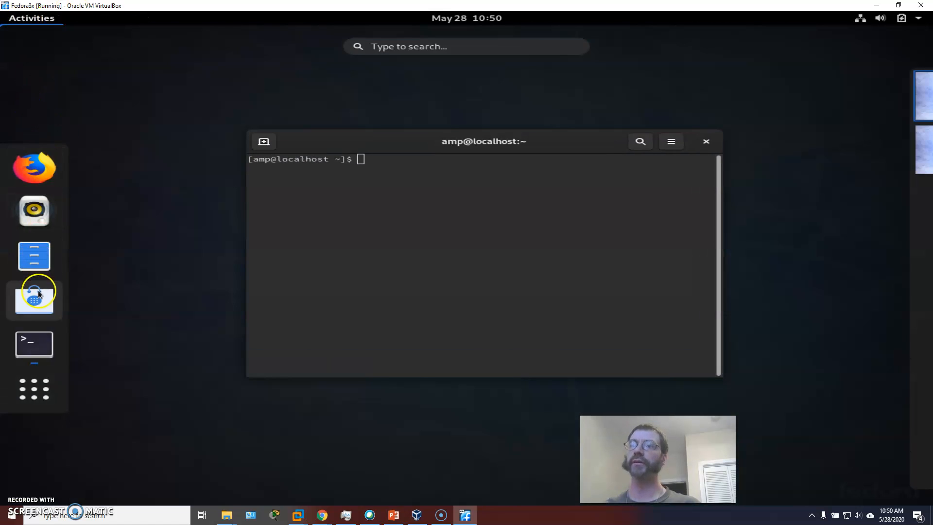
pyautogui.rightClick(39, 215)
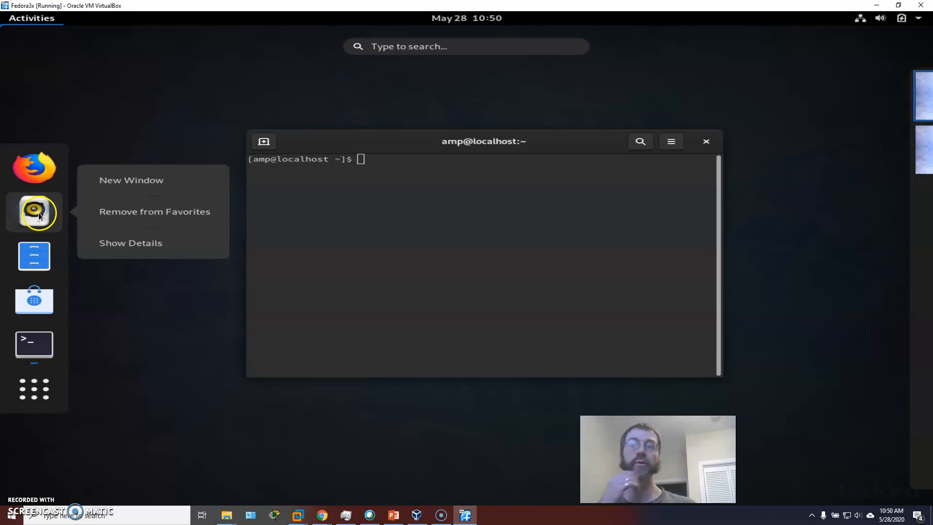
pyautogui.click(106, 215)
pyautogui.click(416, 163)
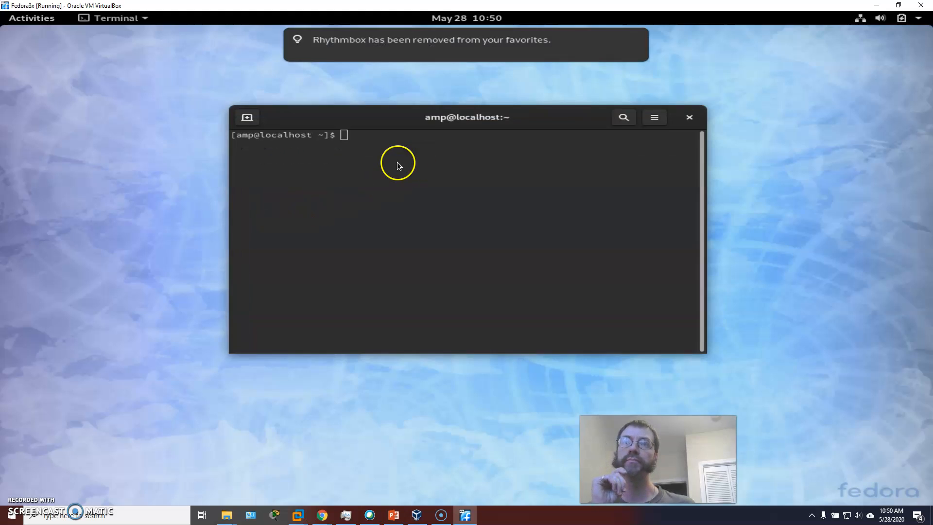
# Step: Run 'sudo dnf update' in the guest's Terminal, fixing a typo in 'dnf' before running it
pyautogui.write('sudo dun')
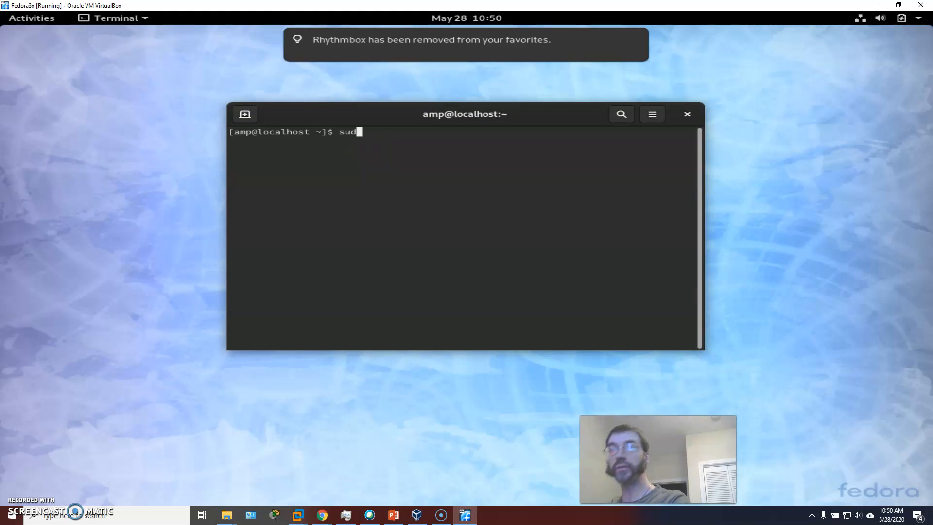
pyautogui.press('BackSpace')
pyautogui.press('BackSpace')
pyautogui.write('nf update')
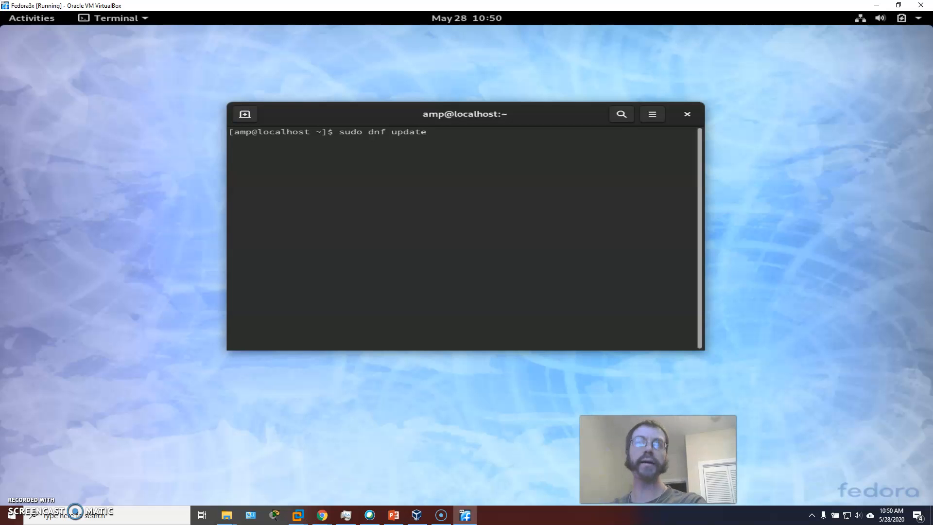
pyautogui.press('Return')
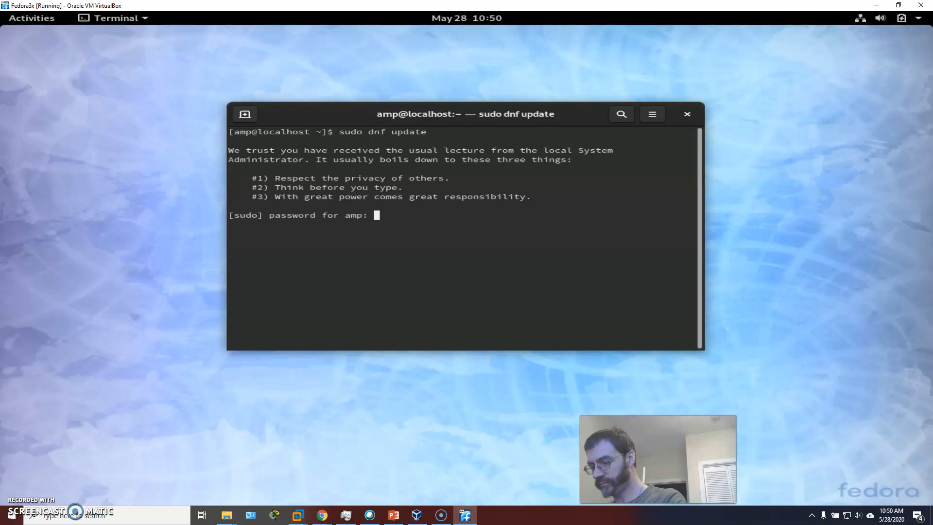
# Step: Submit the account password at the sudo prompt so dnf fetches the Fedora 31 repository metadata
pyautogui.press('Return')
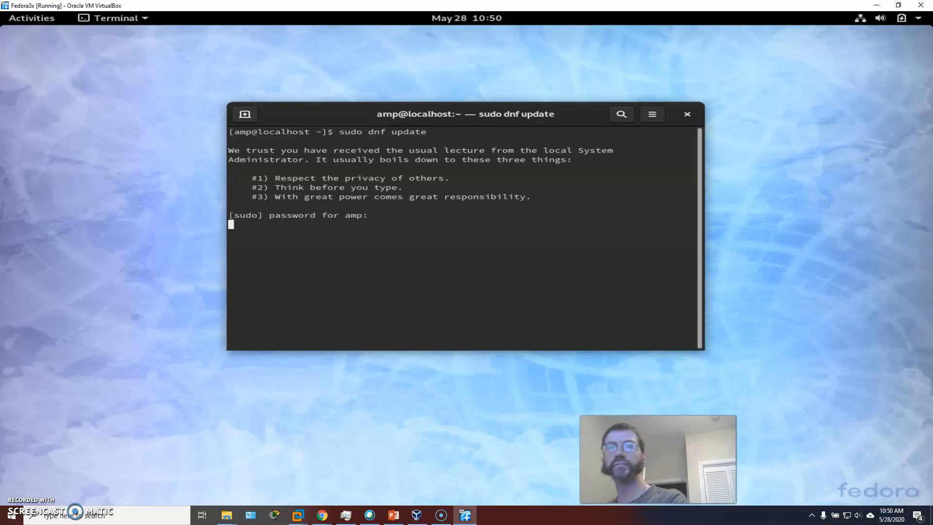